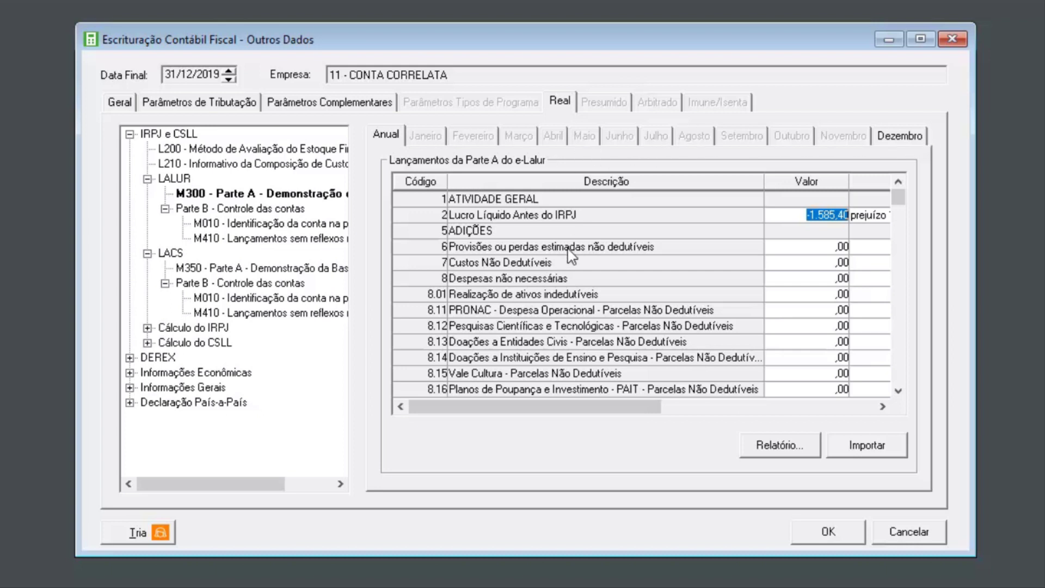
Examine the tax parameters for the IRPJ and CSLL assessment period and the December monthly estimate method
click(233, 106)
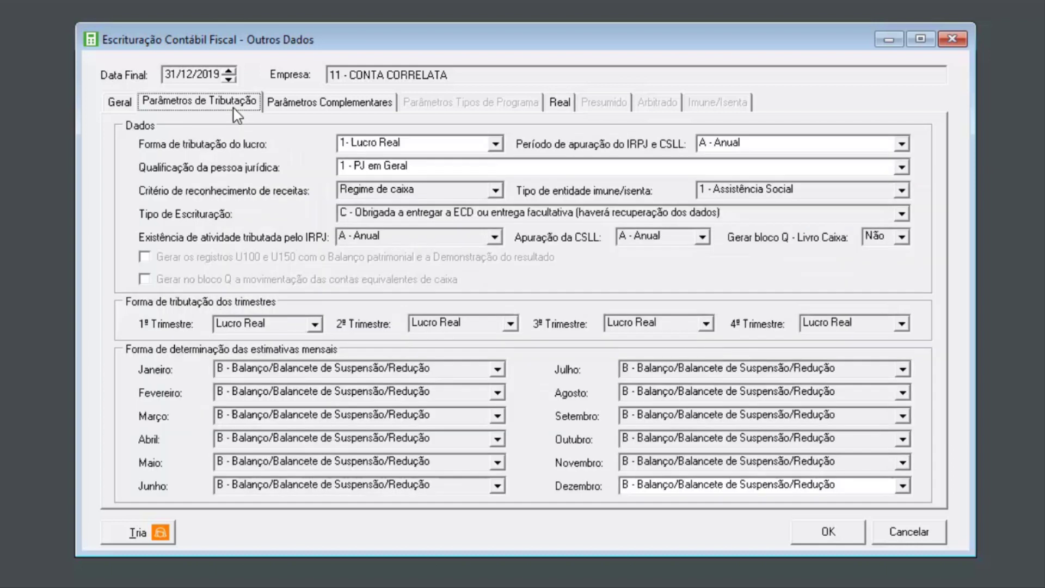
click(726, 144)
click(717, 147)
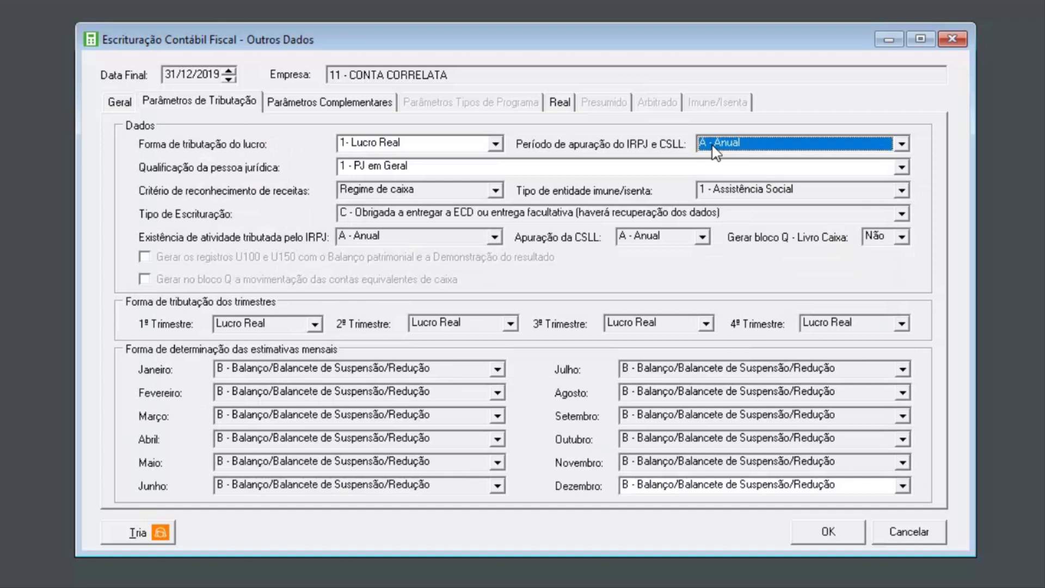
click(640, 486)
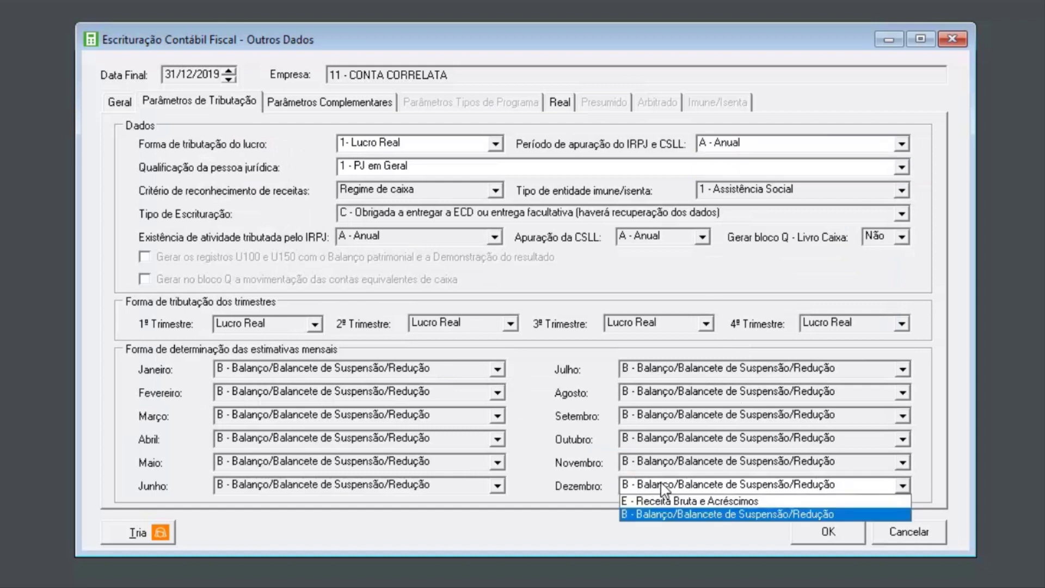
Examine the value and history of Lucro Líquido Antes do IRPJ and the addition lines in the annual M300 Part A entries
click(556, 103)
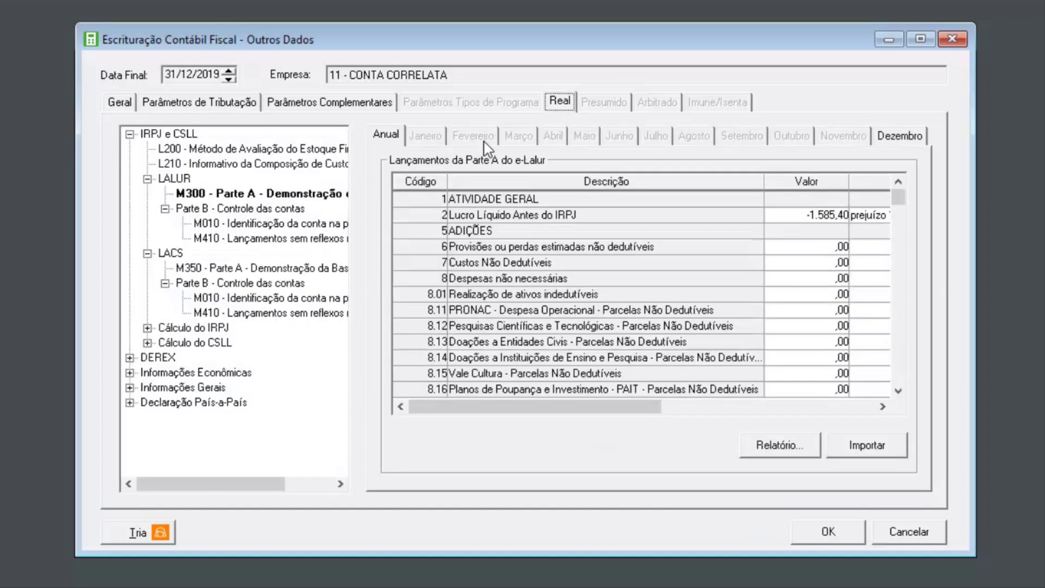
click(521, 409)
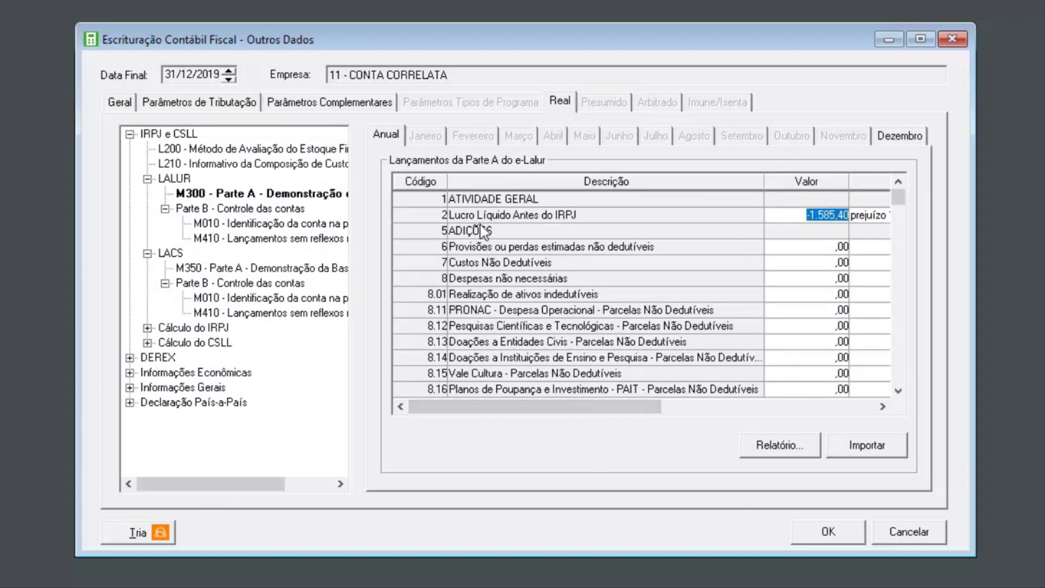
click(792, 219)
drag(626, 409, 742, 414)
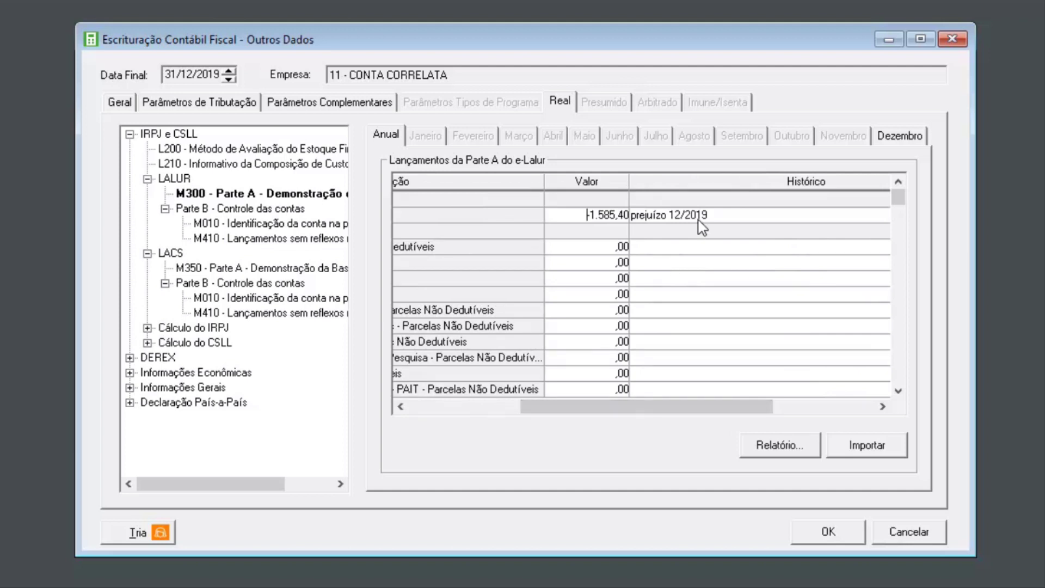
drag(620, 412, 390, 413)
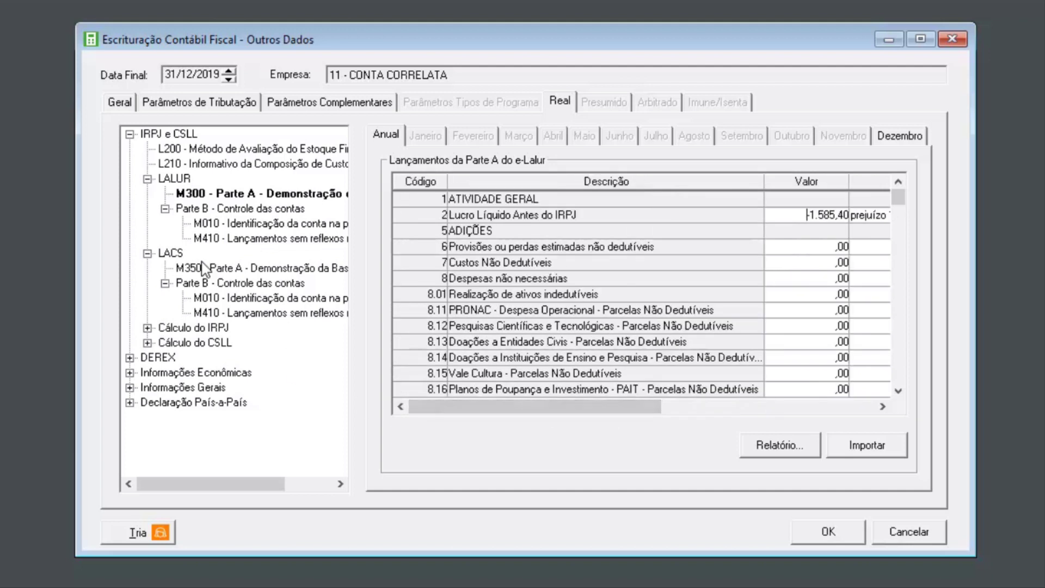
drag(602, 407, 735, 392)
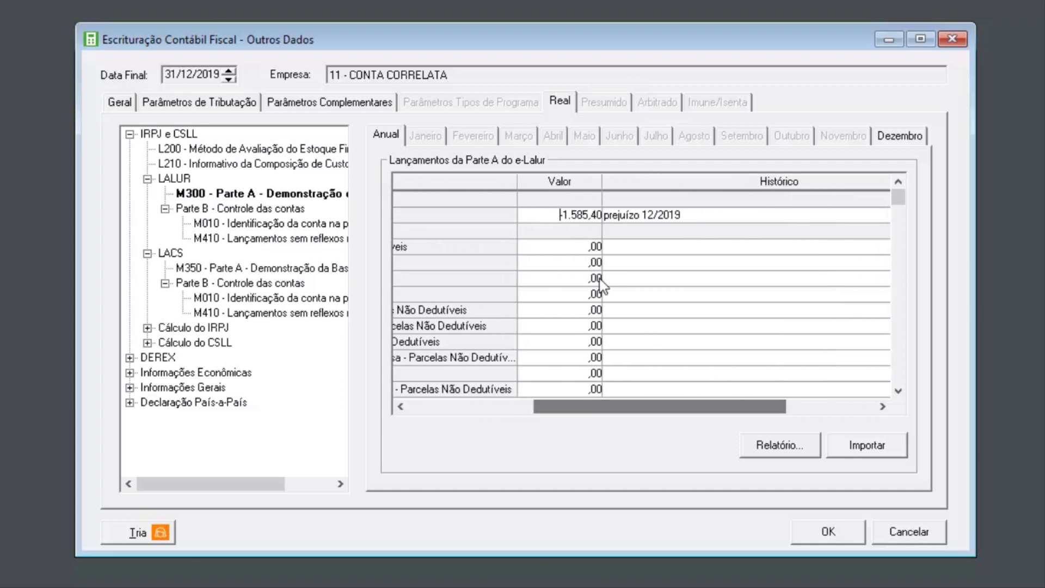
drag(626, 407, 677, 277)
mouse_move(898, 198)
mouse_down()
mouse_move(894, 387)
mouse_move(885, 329)
mouse_move(896, 196)
mouse_up()
drag(746, 407, 535, 407)
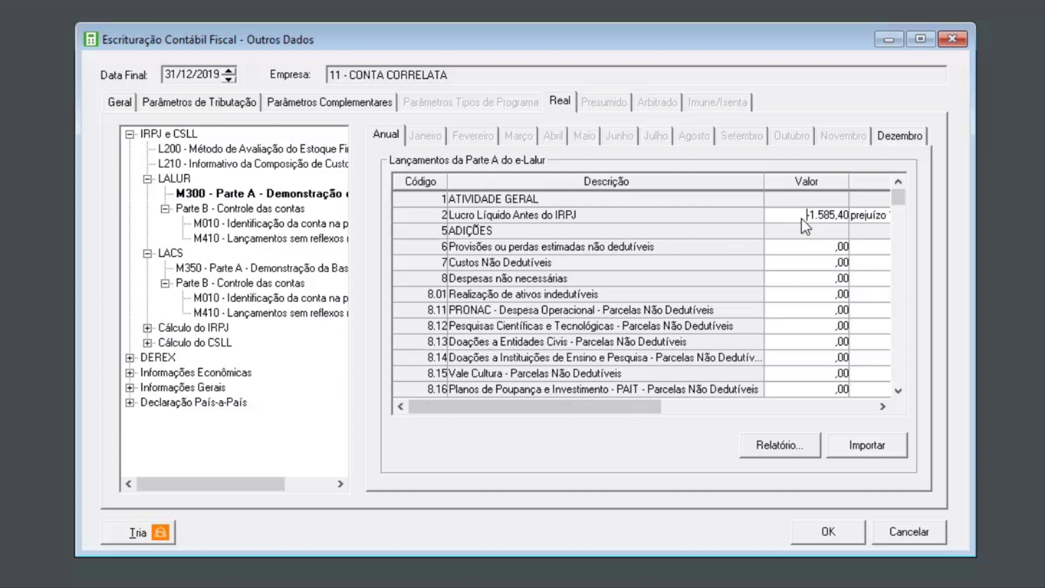
drag(806, 219, 810, 220)
mouse_move(898, 199)
mouse_down()
mouse_move(886, 308)
mouse_move(891, 183)
mouse_up()
click(806, 283)
drag(609, 399, 559, 402)
Enter 1200 as the value of line 9, Contribuição Social Sobre o Lucro Líquido - CSLL, and clear it again
mouse_move(902, 200)
mouse_down()
mouse_move(899, 219)
mouse_move(899, 210)
mouse_up()
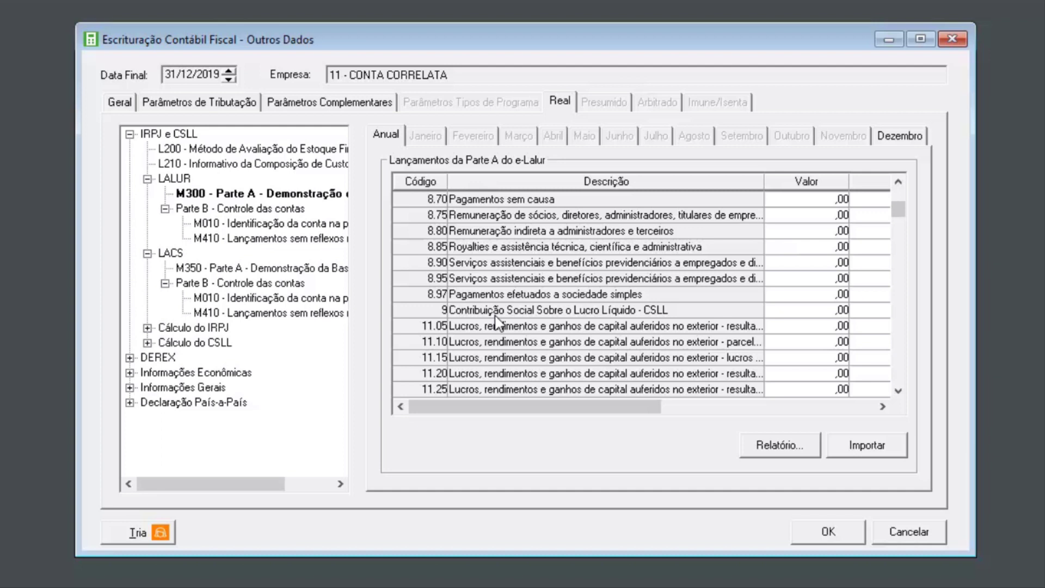
click(834, 315)
text(1200)
drag(633, 406, 660, 405)
double_click(760, 313)
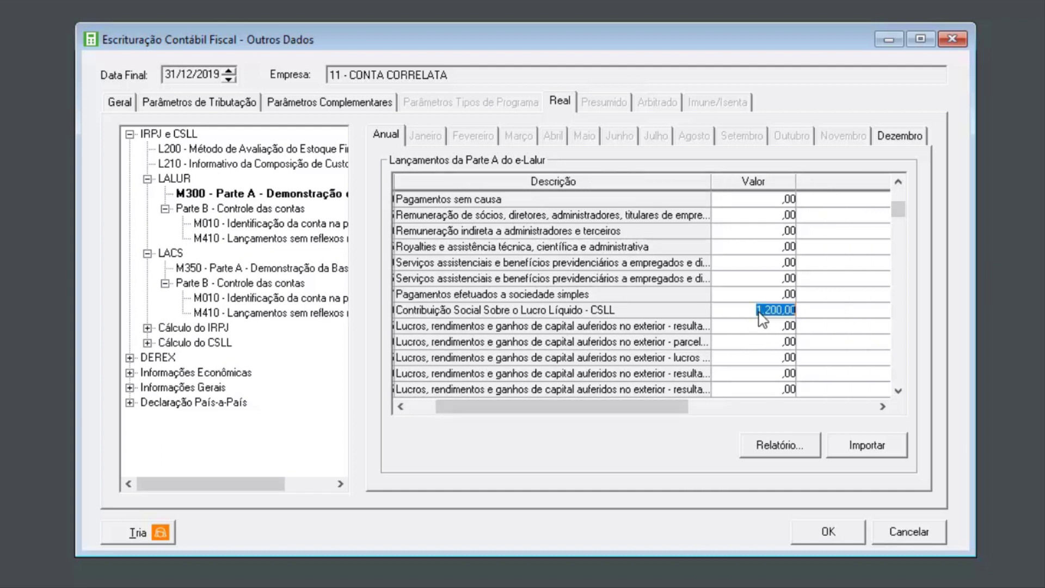
key(Delete)
key(Tab)
drag(734, 409, 543, 408)
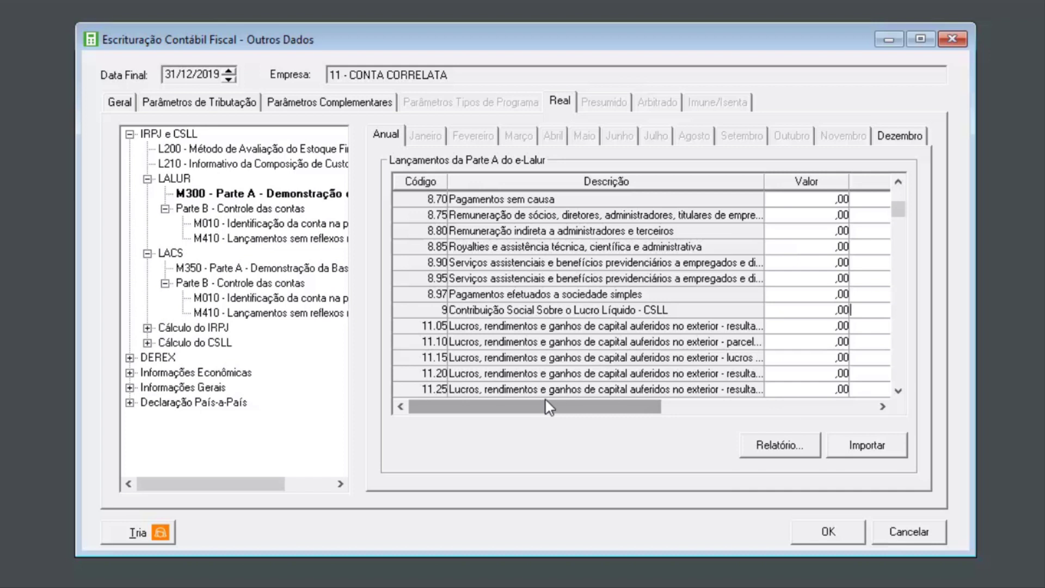
click(558, 408)
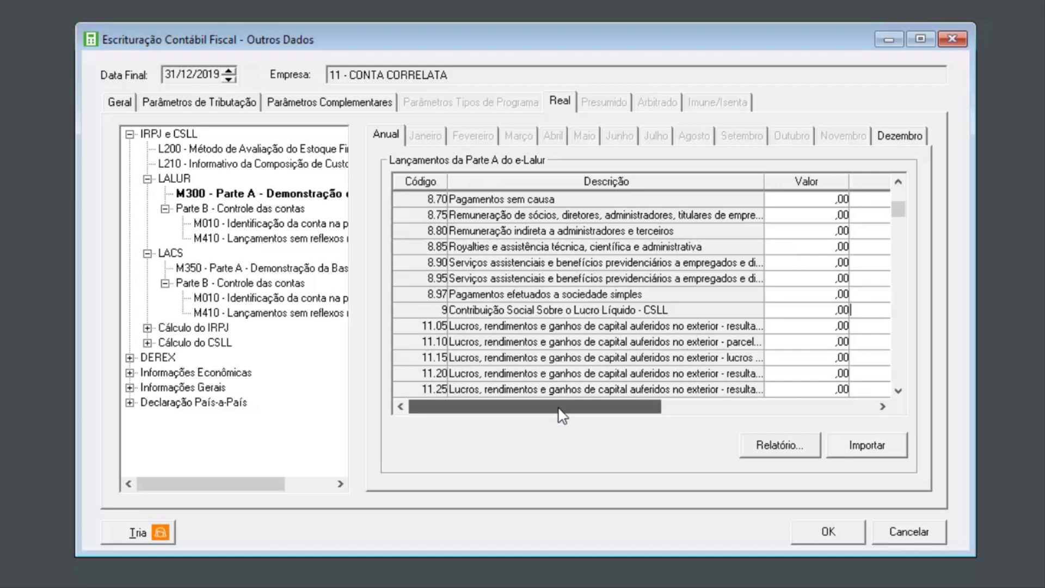
Set line 34, Impostos e contribuições com exigibilidade suspensa, to a value of 100 with the history "imp"
drag(896, 211, 896, 257)
double_click(900, 187)
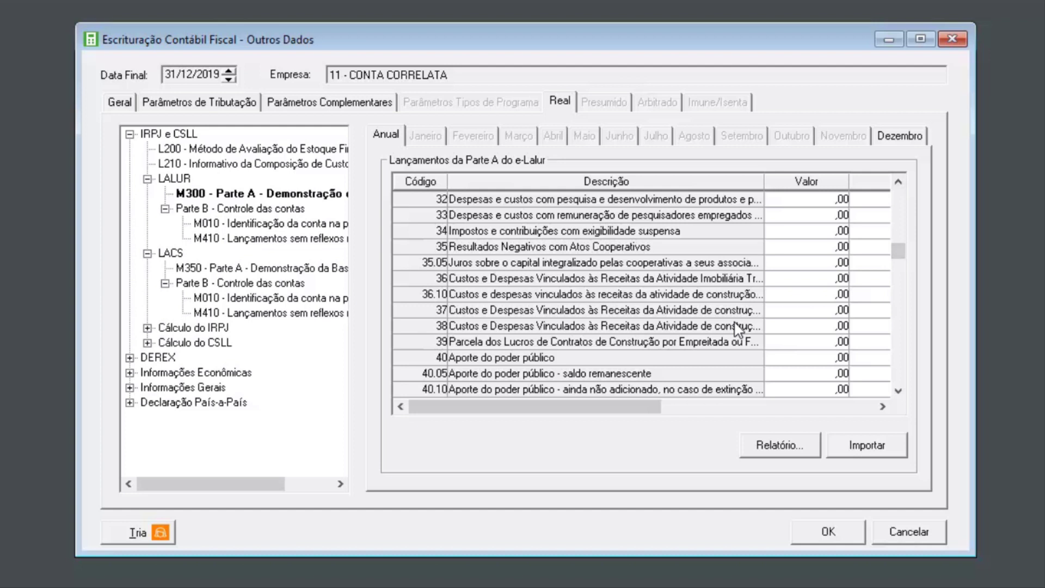
double_click(902, 180)
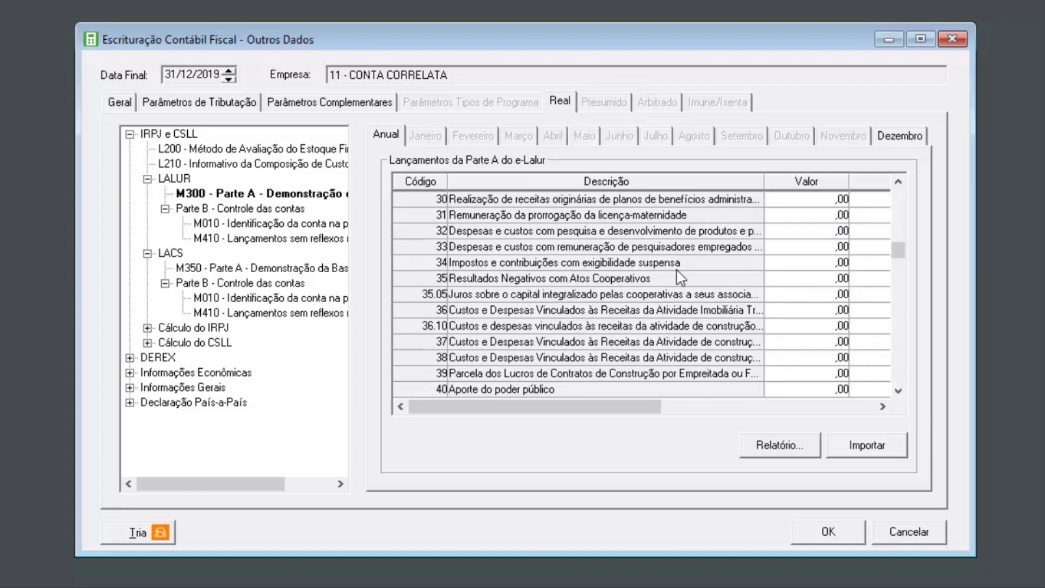
click(825, 266)
text(100)
drag(634, 406, 713, 406)
click(731, 266)
text(imp)
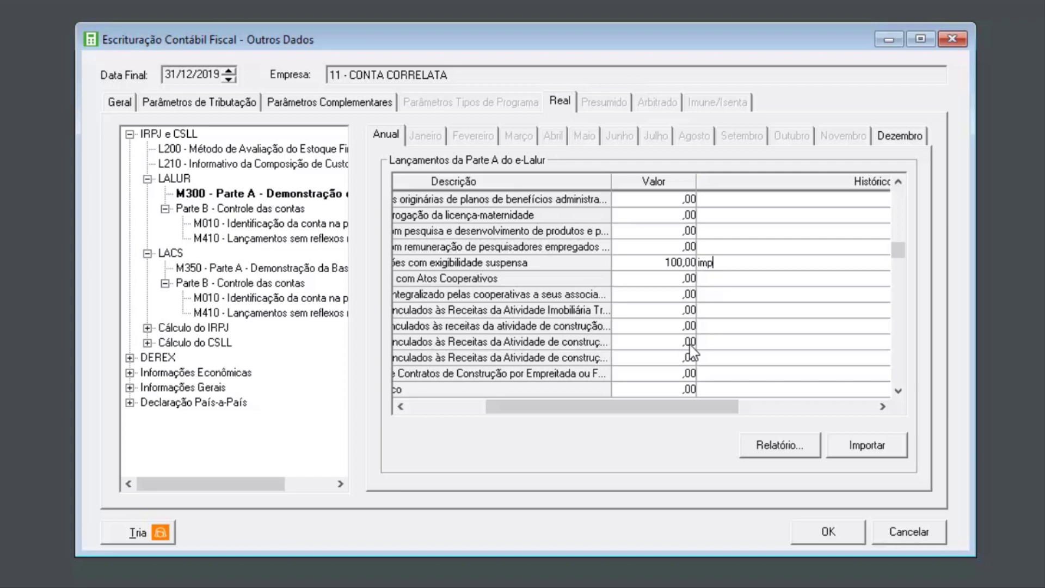
Open the relationship of line 34 and include ledger account 322, TELEFONE, under its related accounting accounts
drag(664, 406, 870, 215)
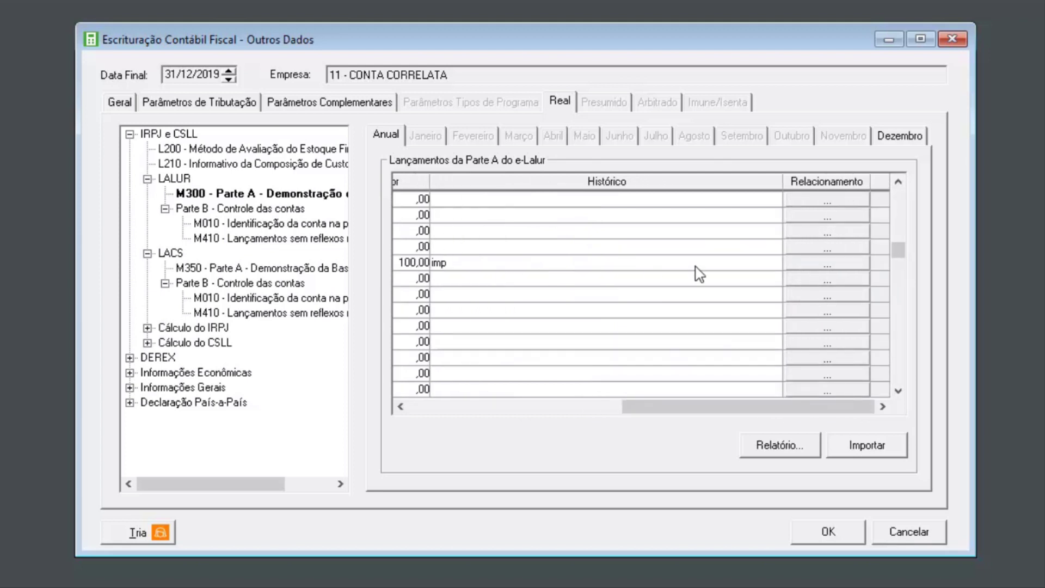
click(849, 266)
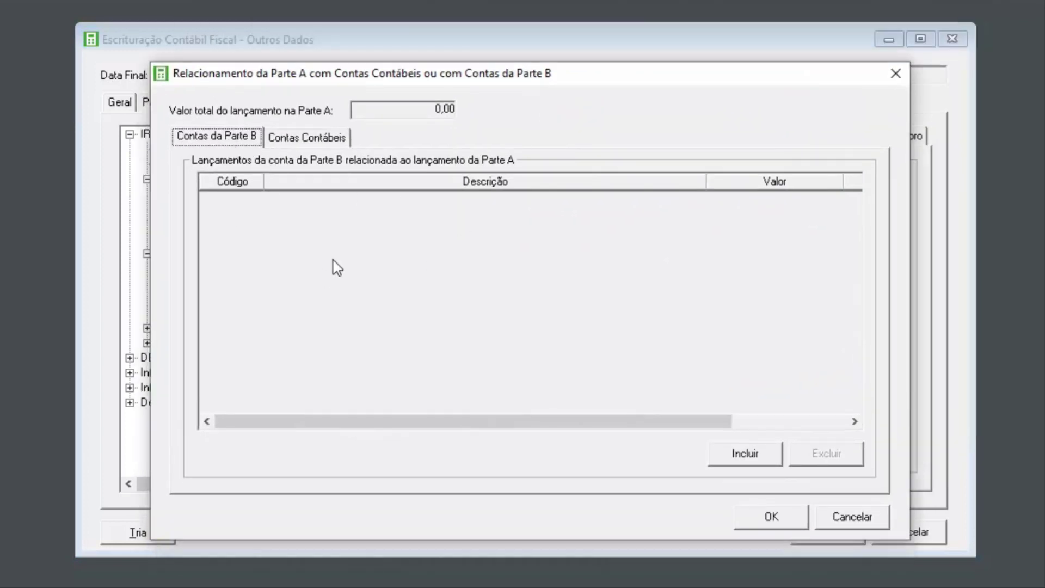
click(327, 140)
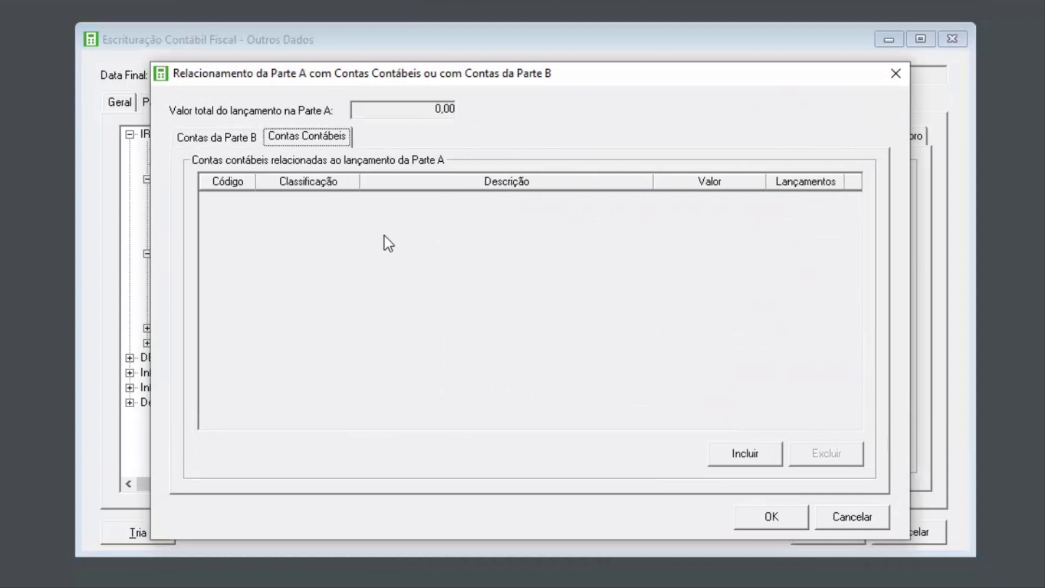
click(742, 450)
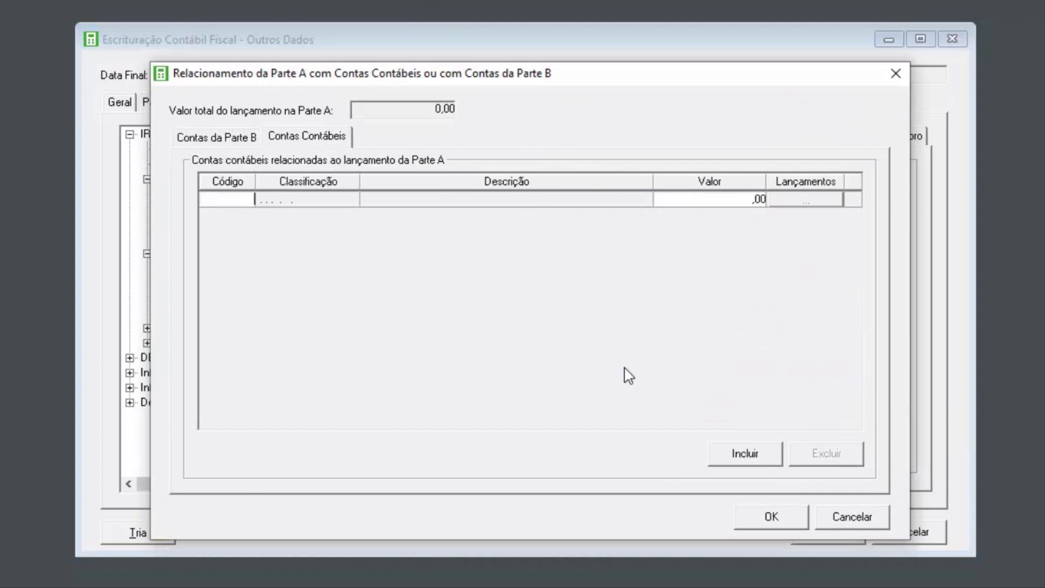
text(322)
key(Tab)
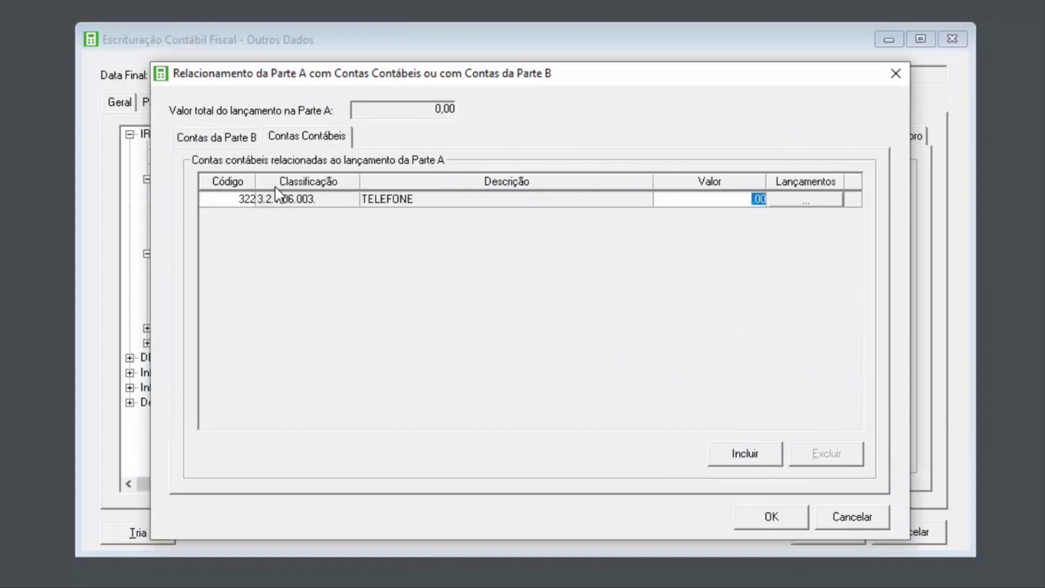
Include a blank entry in the TELEFONE account's accounting entry details and discard it
click(805, 201)
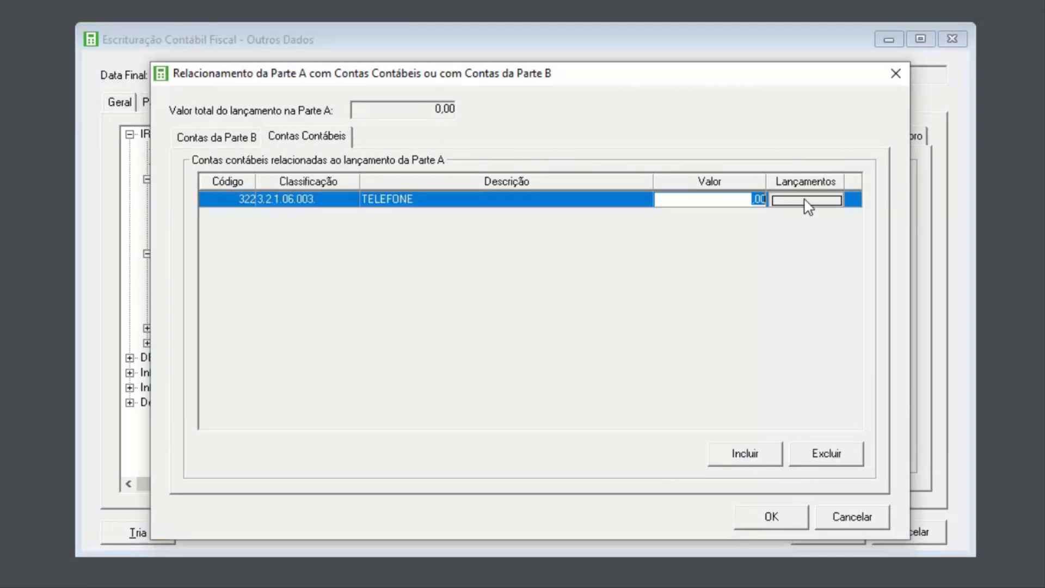
click(801, 360)
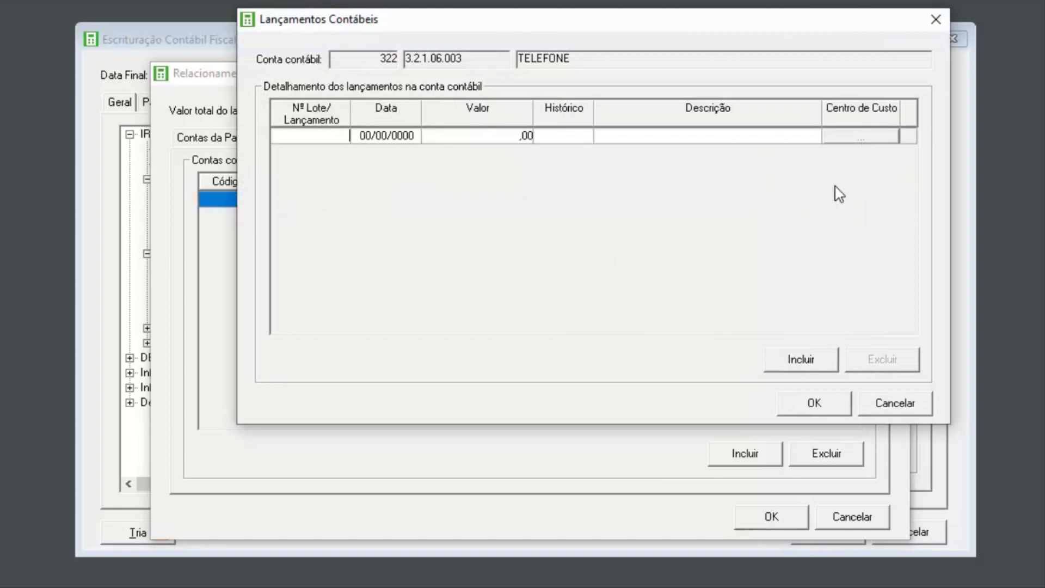
click(899, 403)
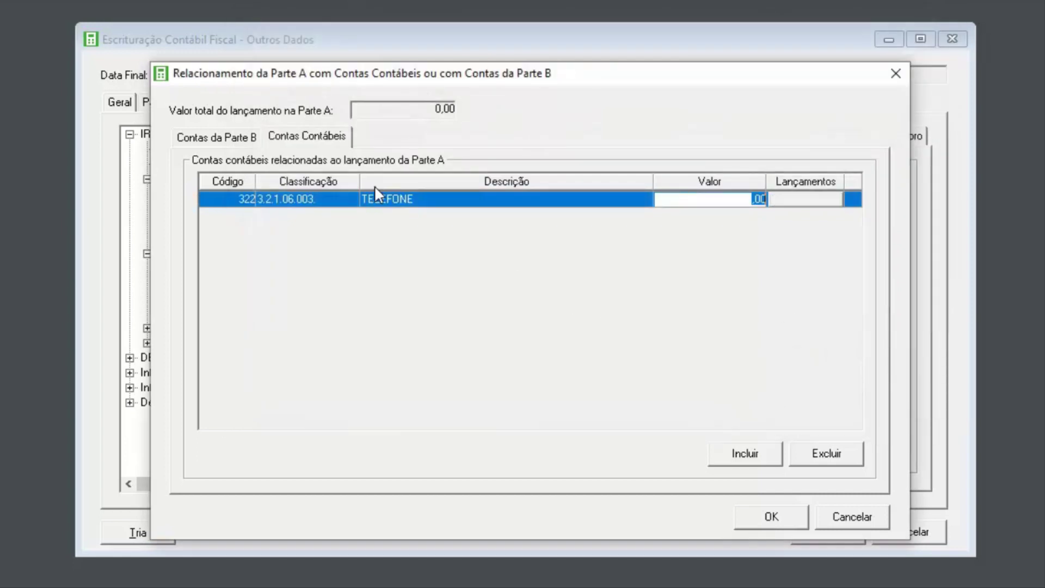
Include a related Part B account with code 1 and view the Débito and Crédito options of its entry indicator
click(221, 137)
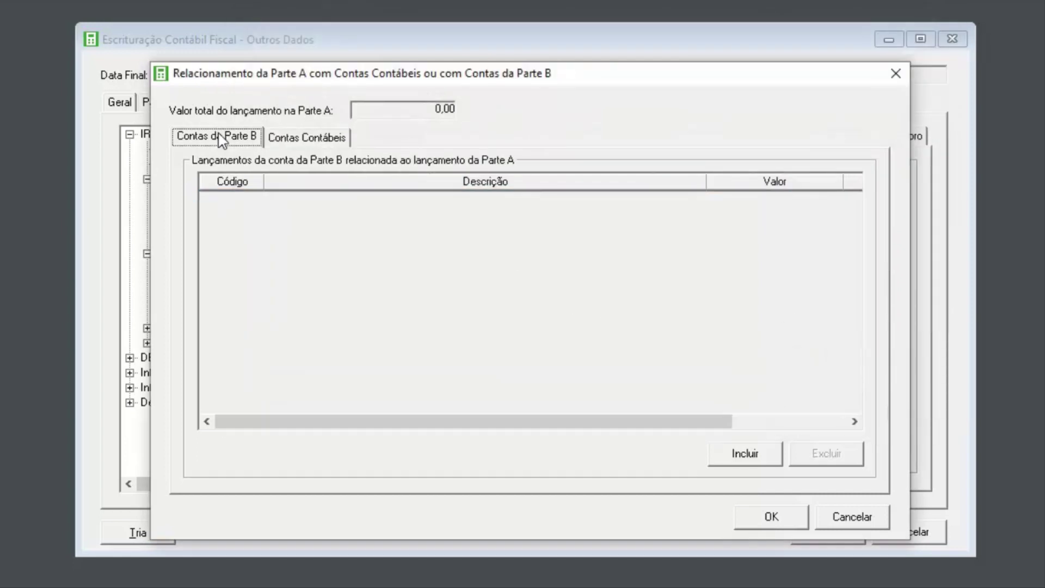
click(760, 460)
text(1)
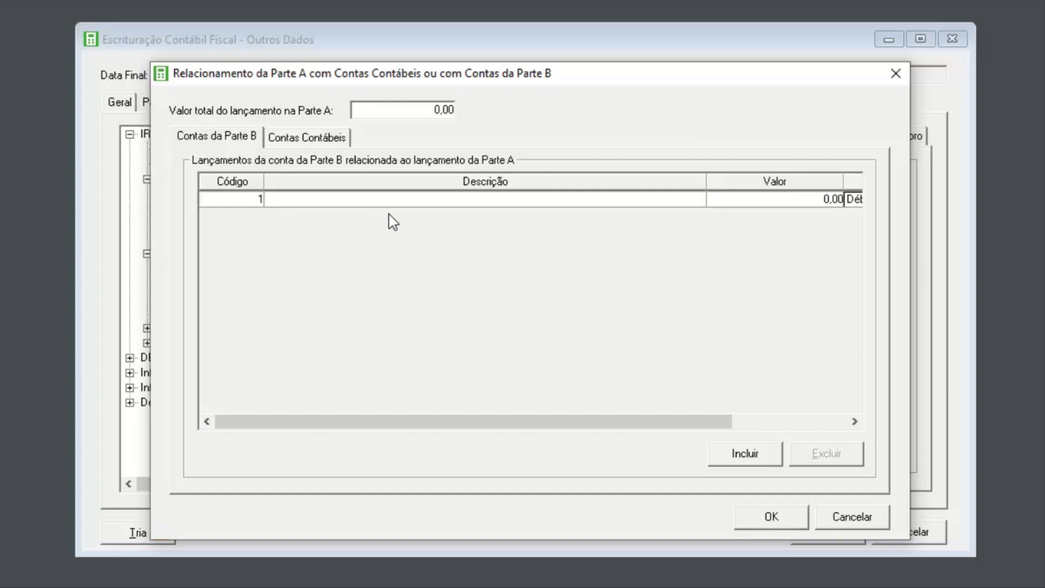
drag(723, 426, 870, 385)
click(763, 200)
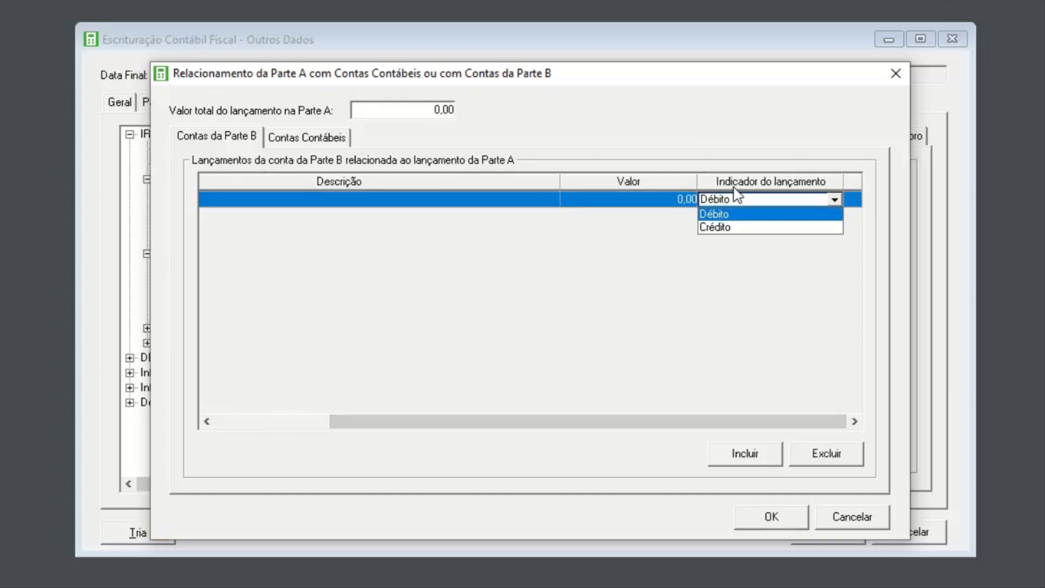
click(730, 237)
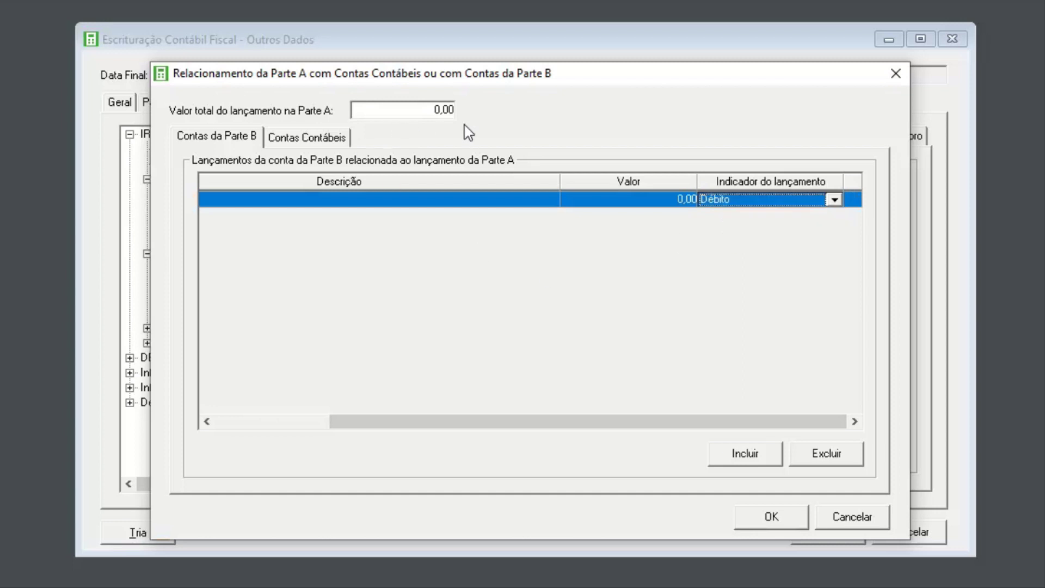
Enter "imp e tax" as the related Part B entry's description and discard the whole relationship
drag(724, 425, 610, 428)
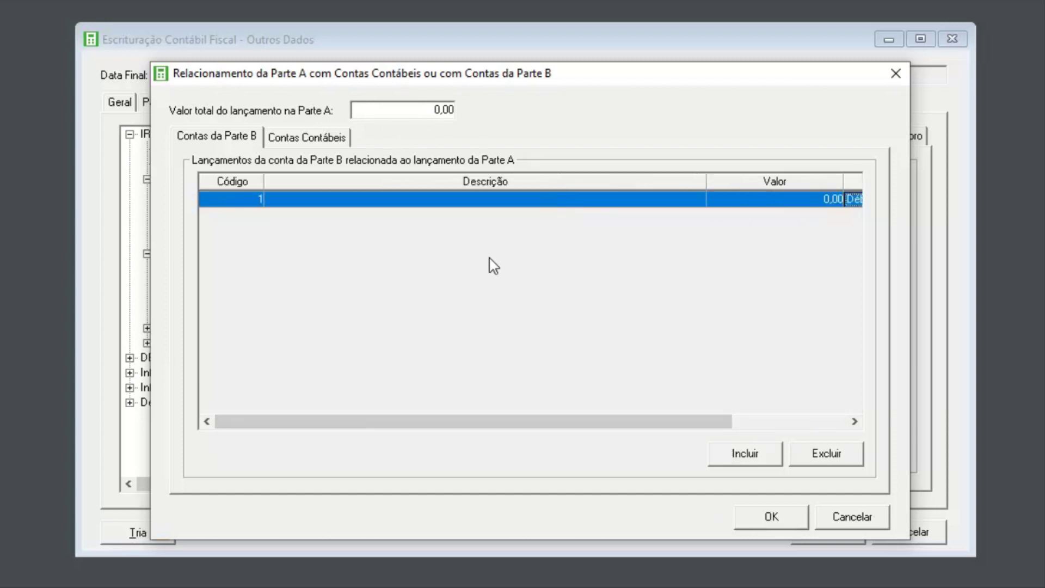
click(436, 200)
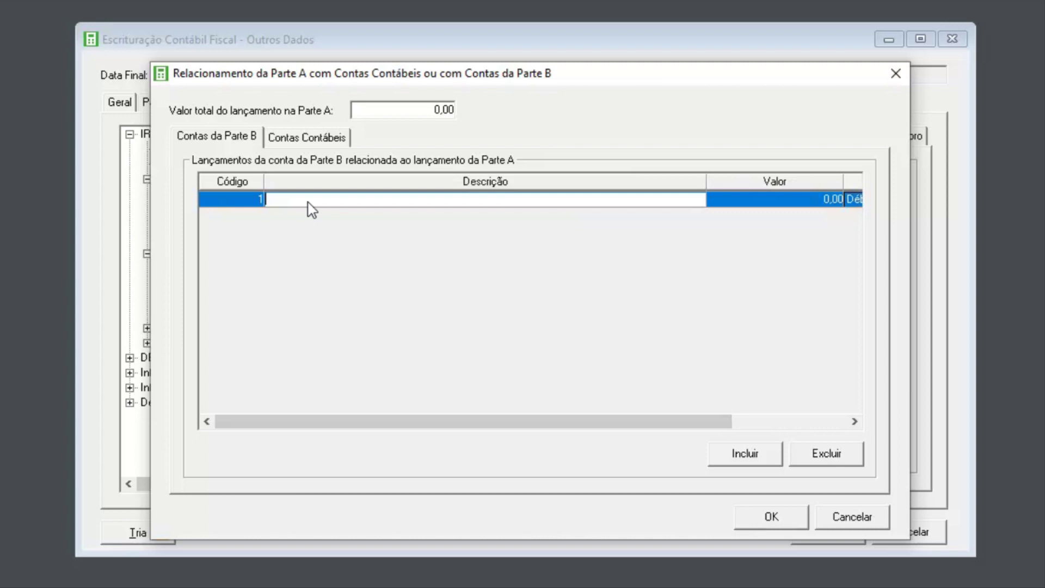
text(imp e tax)
click(842, 518)
Examine the LALUR Part B accounts in M010, including their creation dates and account types
drag(752, 406, 537, 407)
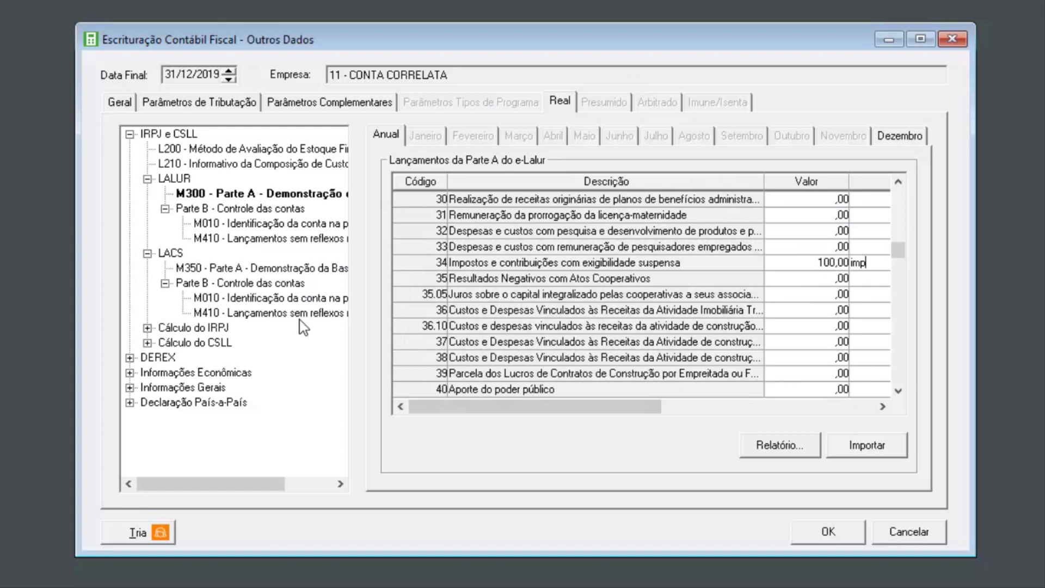
click(239, 224)
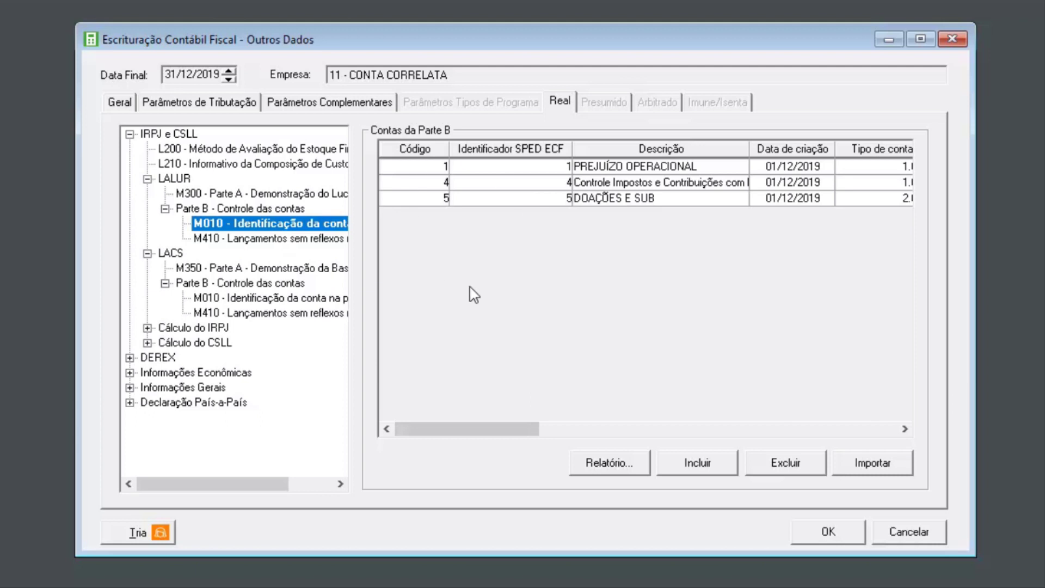
drag(479, 429, 523, 359)
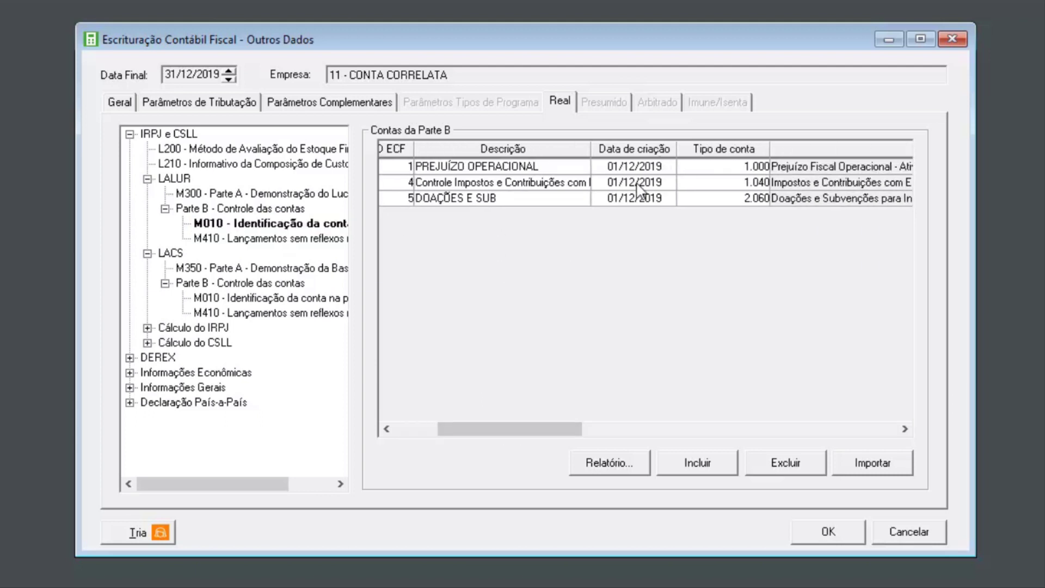
drag(550, 430, 626, 338)
drag(587, 415, 609, 419)
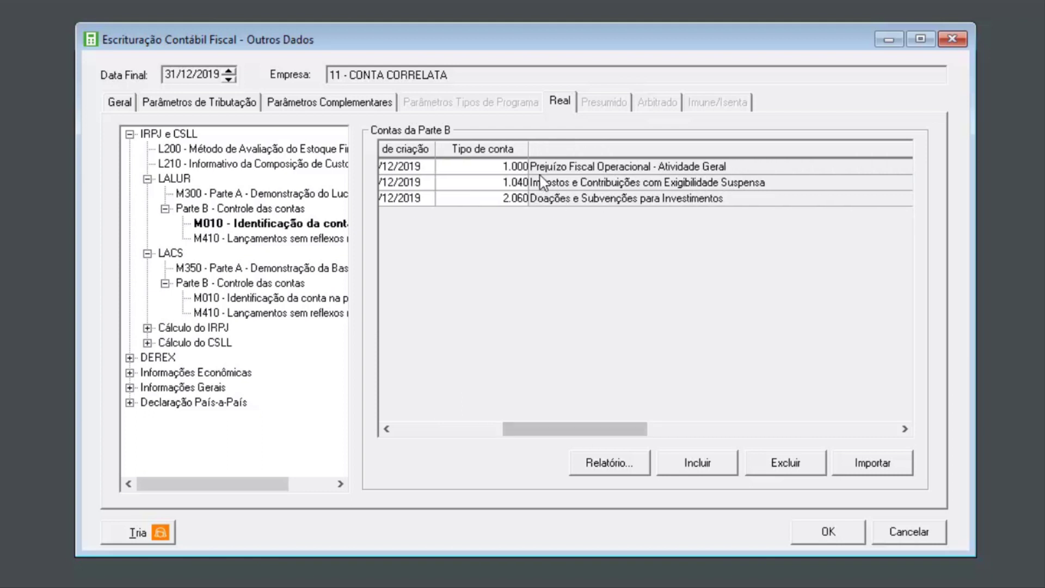
double_click(505, 167)
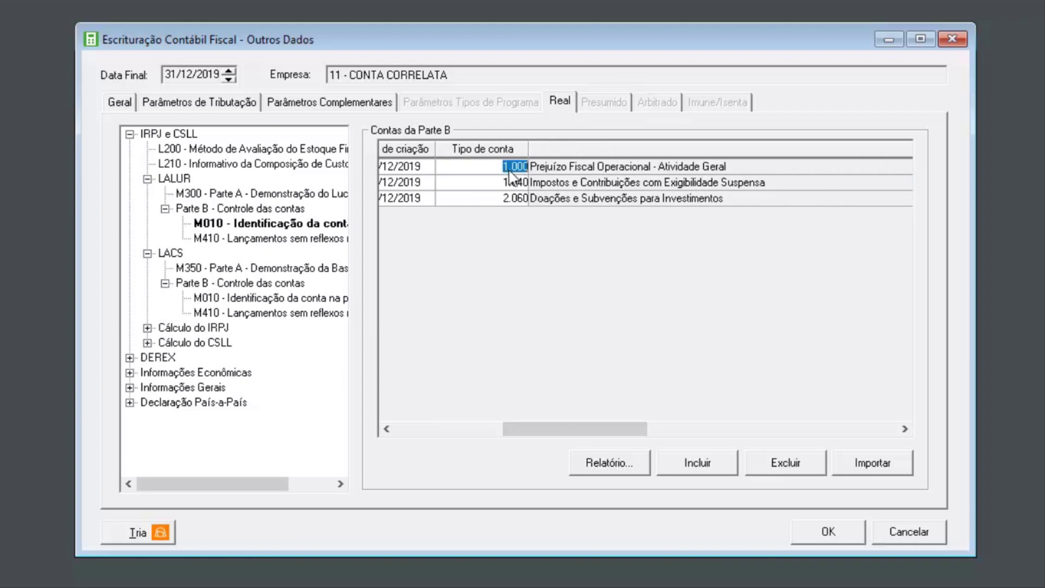
Examine the RFB standard table of account types for the first Part B account and close it without choosing another type
double_click(509, 172)
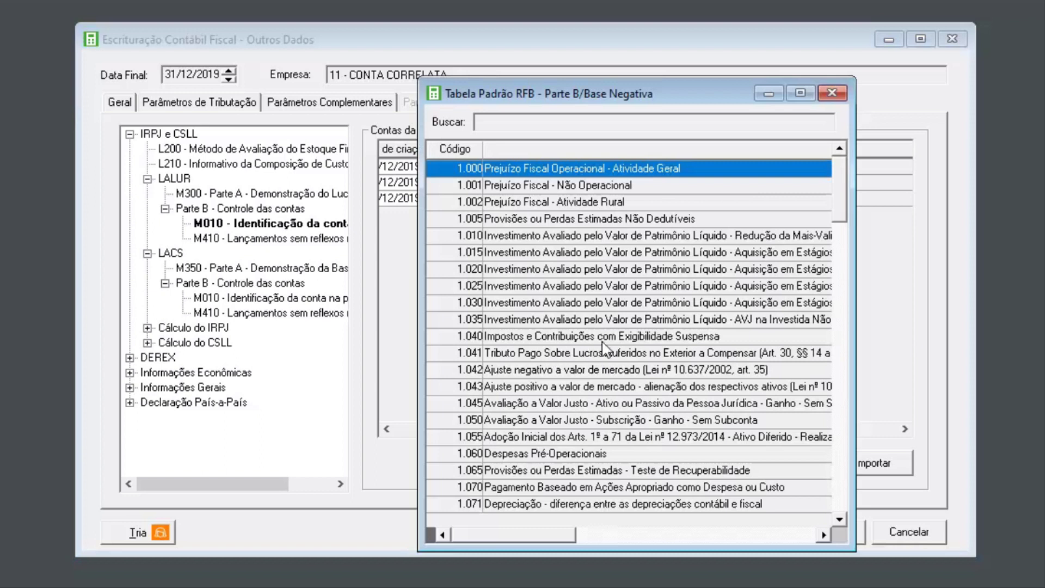
drag(843, 218, 822, 203)
click(832, 93)
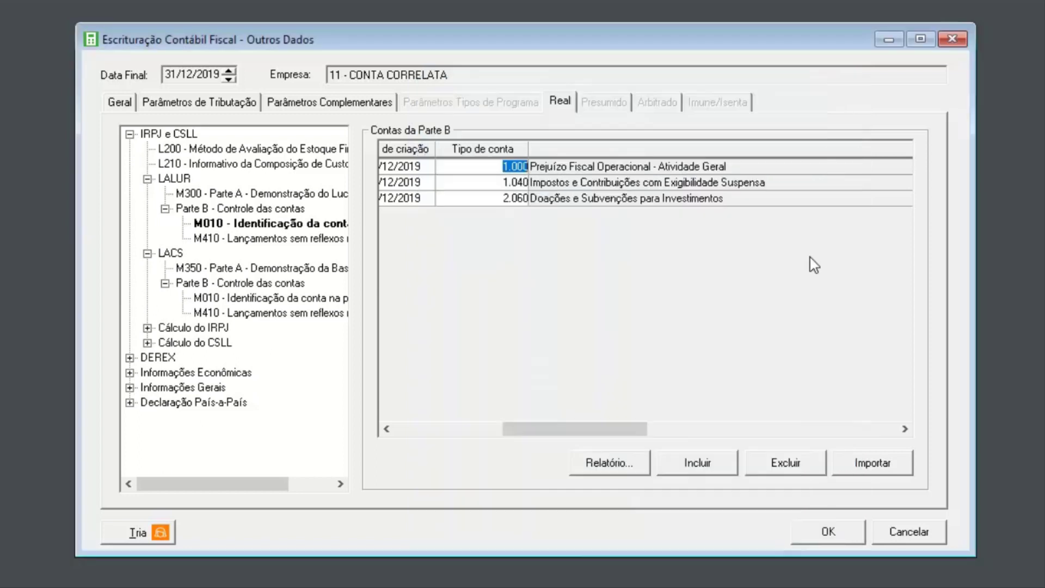
mouse_move(625, 436)
mouse_down()
mouse_move(509, 438)
mouse_move(622, 436)
mouse_up()
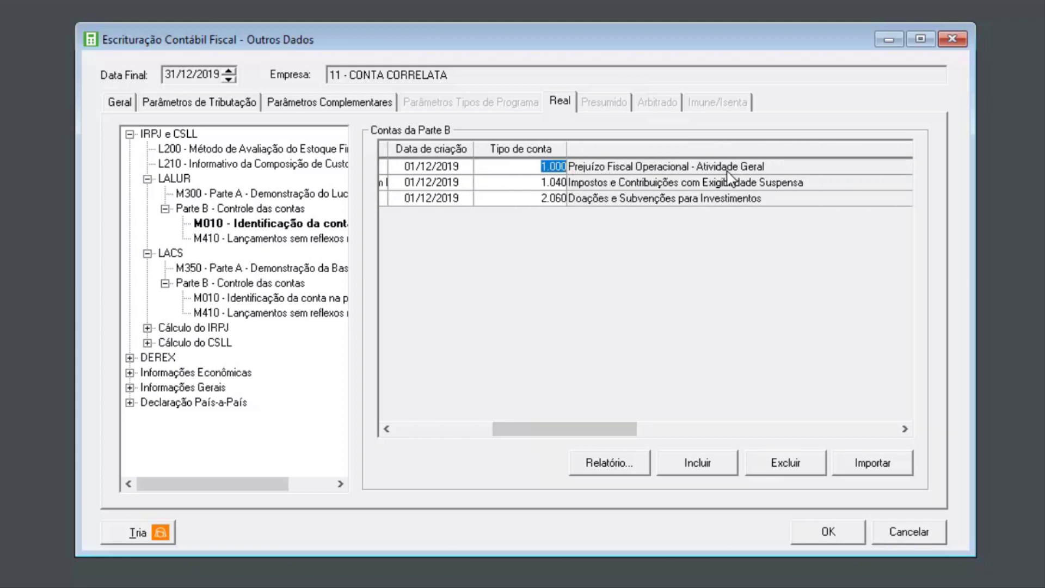
double_click(760, 166)
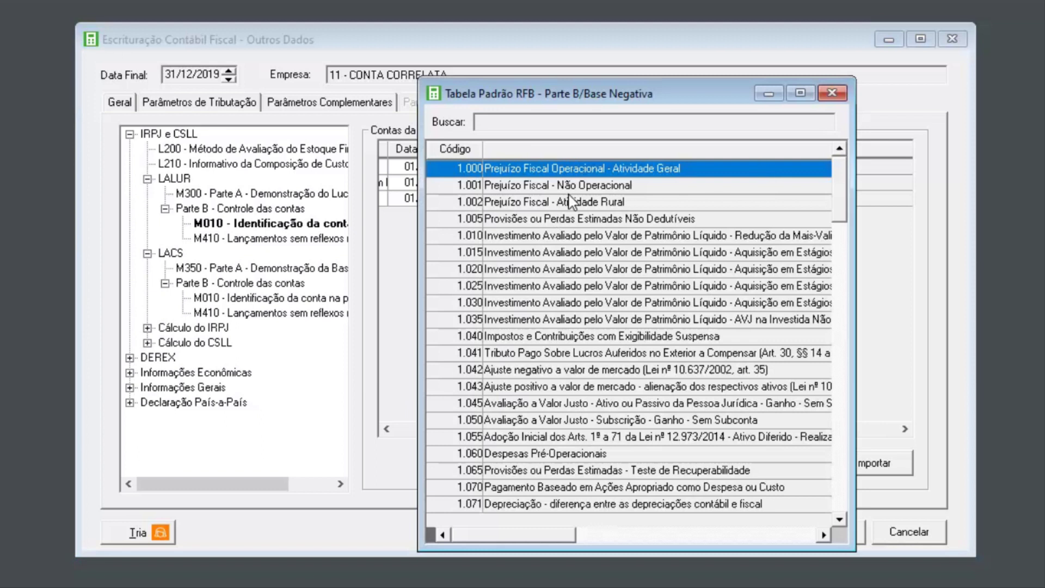
click(595, 203)
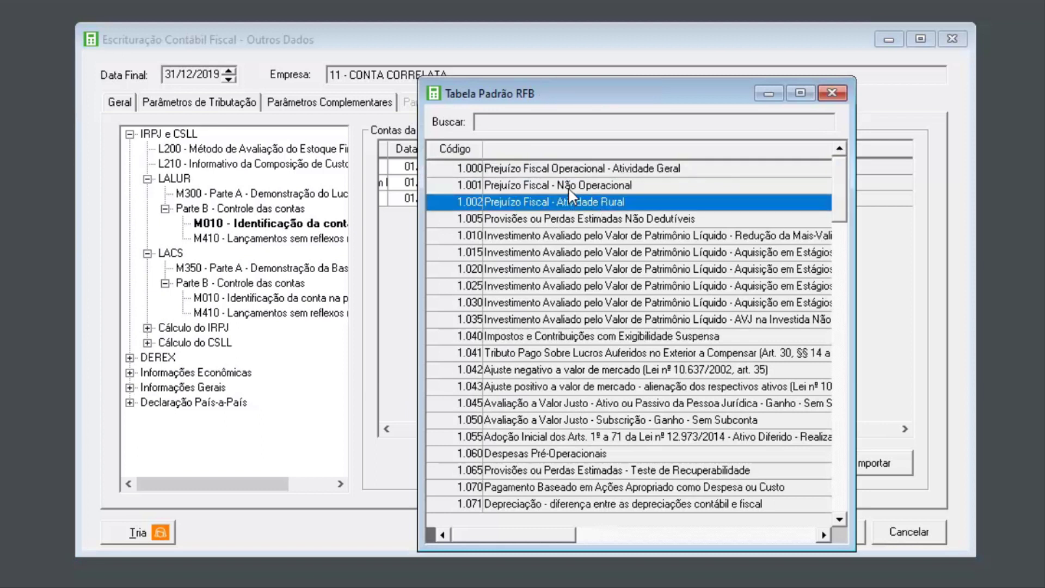
click(603, 188)
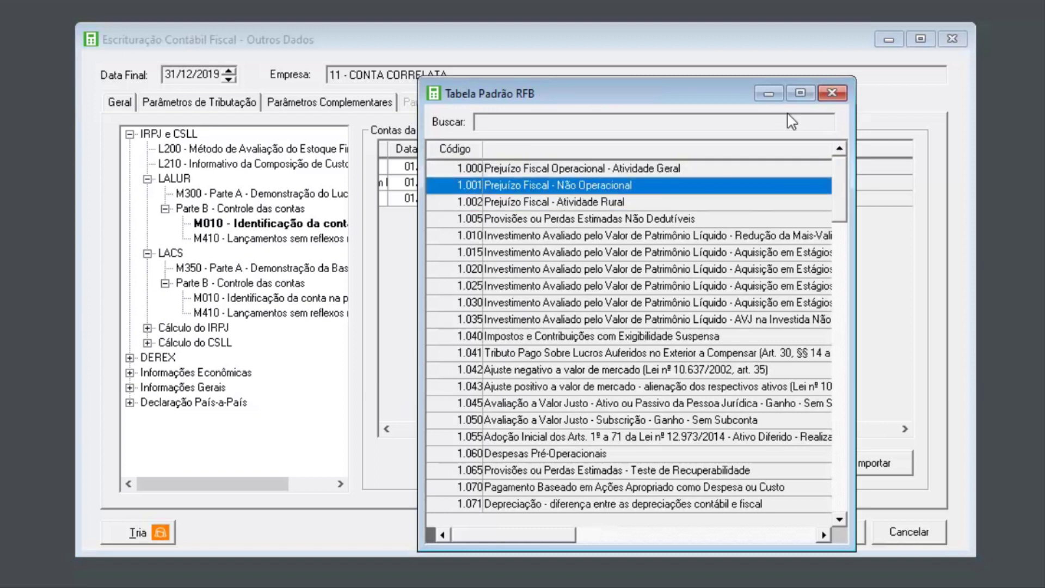
click(828, 96)
Enter an initial balance of 1000 for the first Part B account in M010 and clear it again
drag(593, 422, 876, 425)
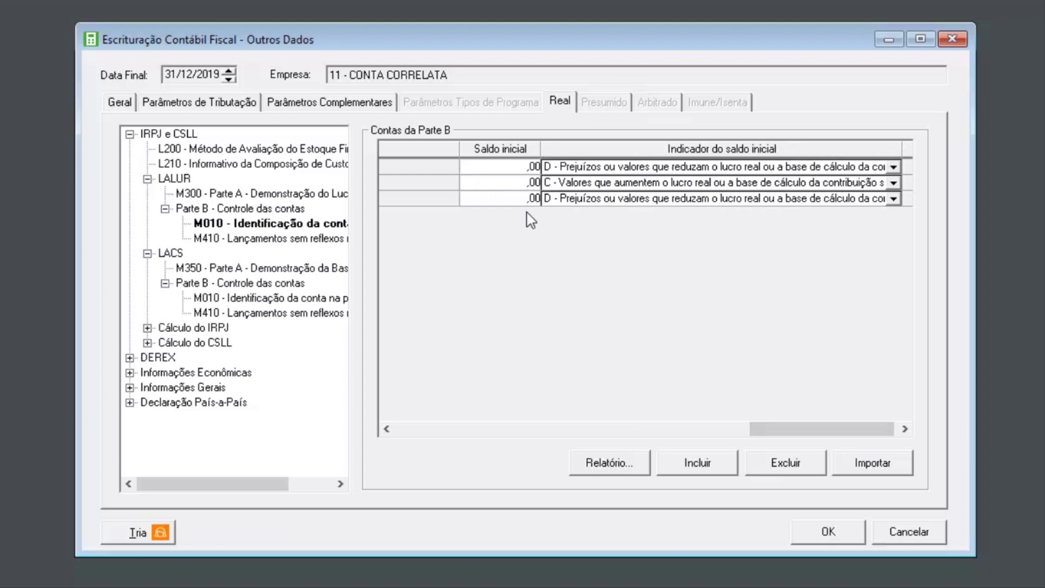
drag(789, 429, 618, 185)
click(614, 172)
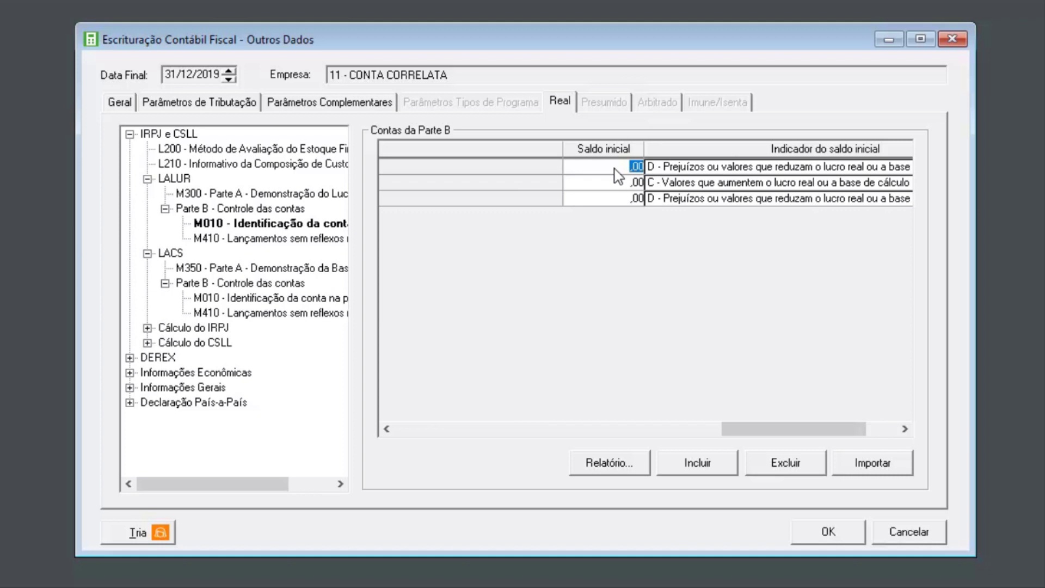
click(614, 168)
text(1000)
key(shift+Home)
key(BackSpace)
View the D and C options of the first Part B account's initial balance indicator and return to the account codes
drag(740, 428, 857, 364)
click(625, 170)
click(625, 169)
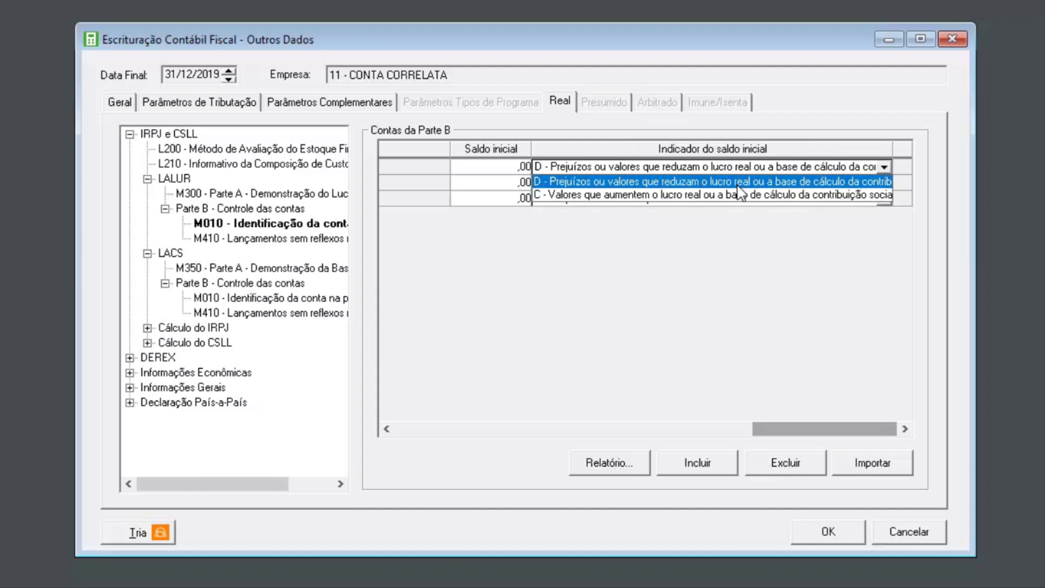
click(547, 196)
drag(823, 434, 456, 407)
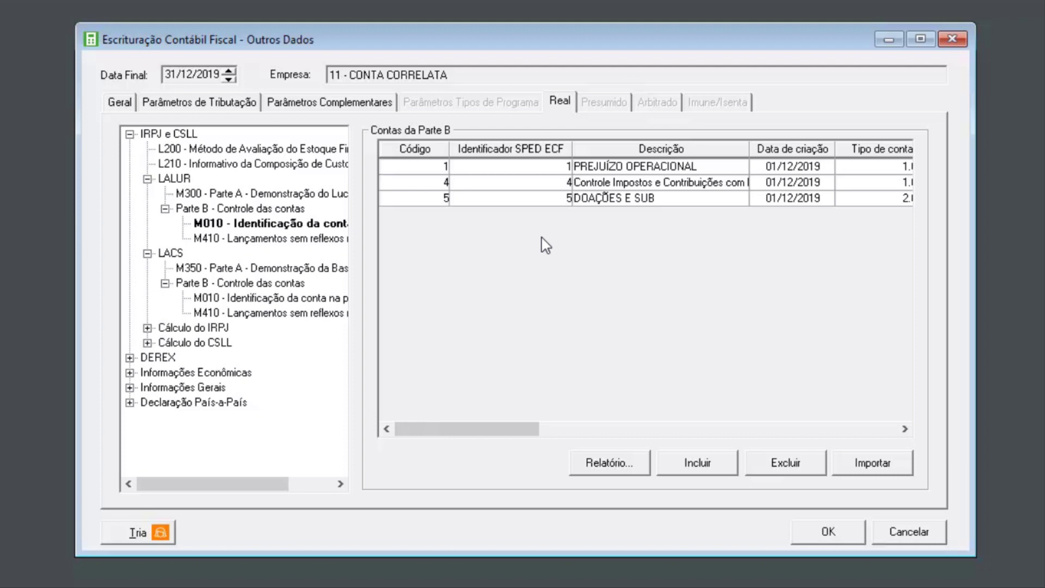
Open LALUR's M410 entries and view the Part B account and entry indicator options of the PREJUÍZO OPERACIONAL entry
click(211, 239)
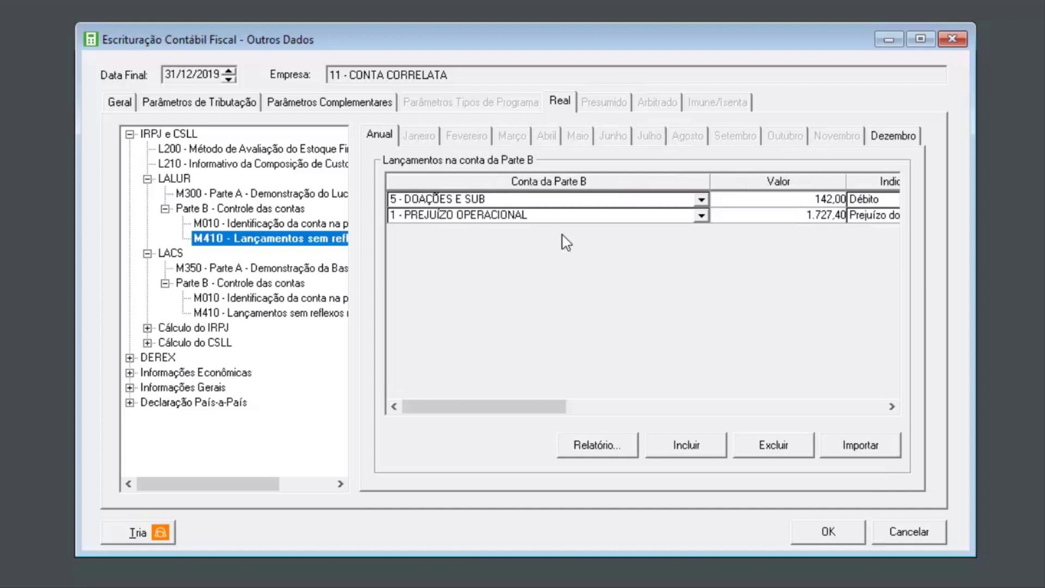
click(524, 214)
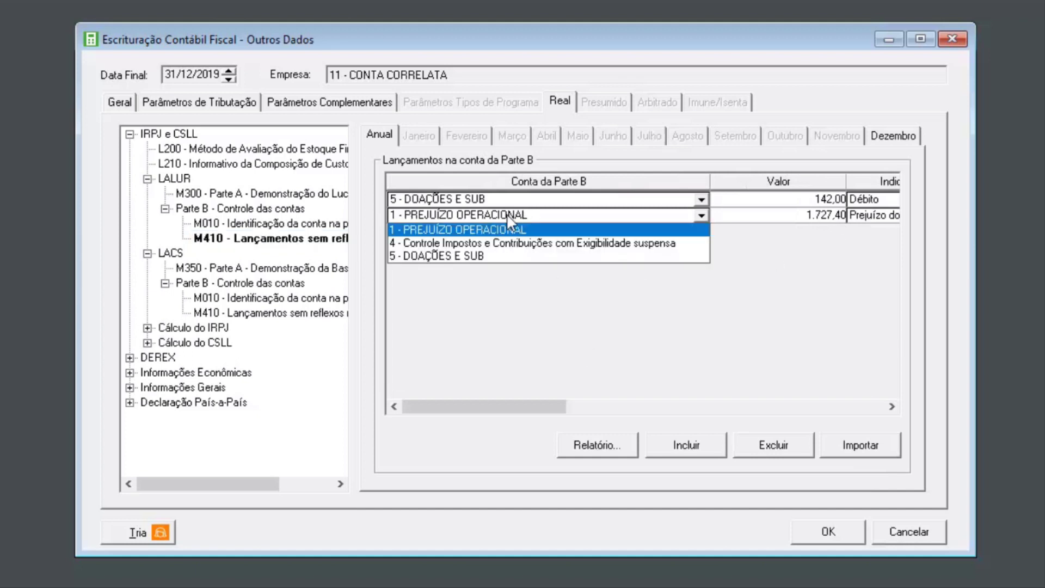
click(558, 340)
drag(528, 408, 610, 408)
drag(555, 252, 572, 227)
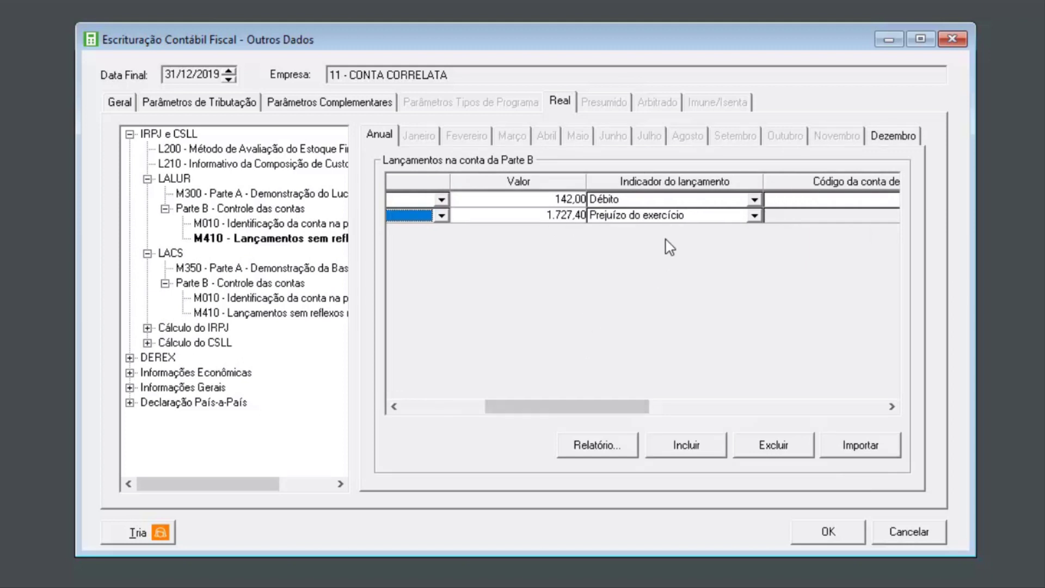
click(669, 220)
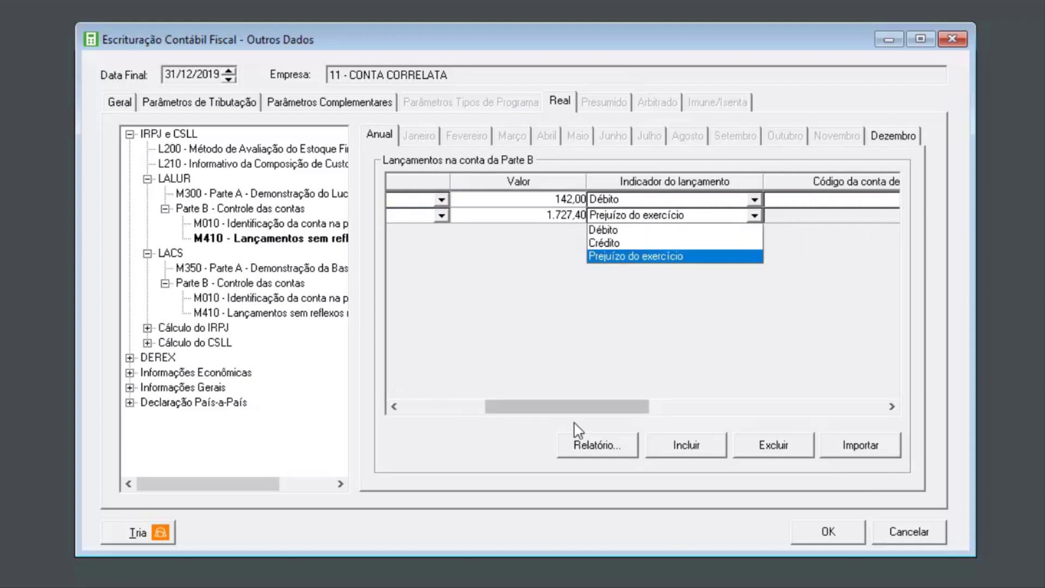
drag(575, 407, 481, 381)
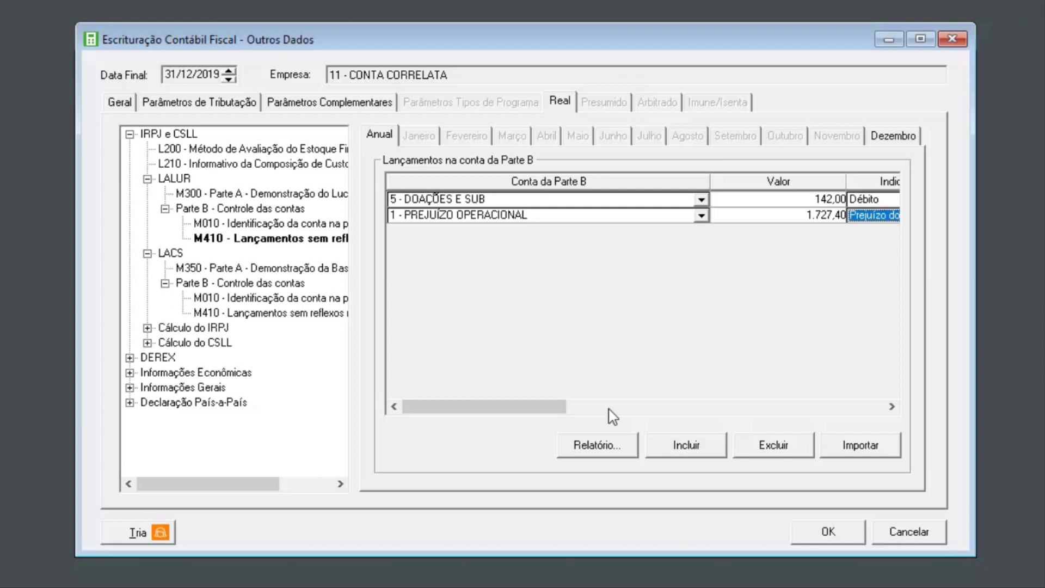
View the counterpart account options of the DOAÇÕES E SUB entry in M410, leaving the field blank
drag(543, 413, 653, 408)
click(615, 199)
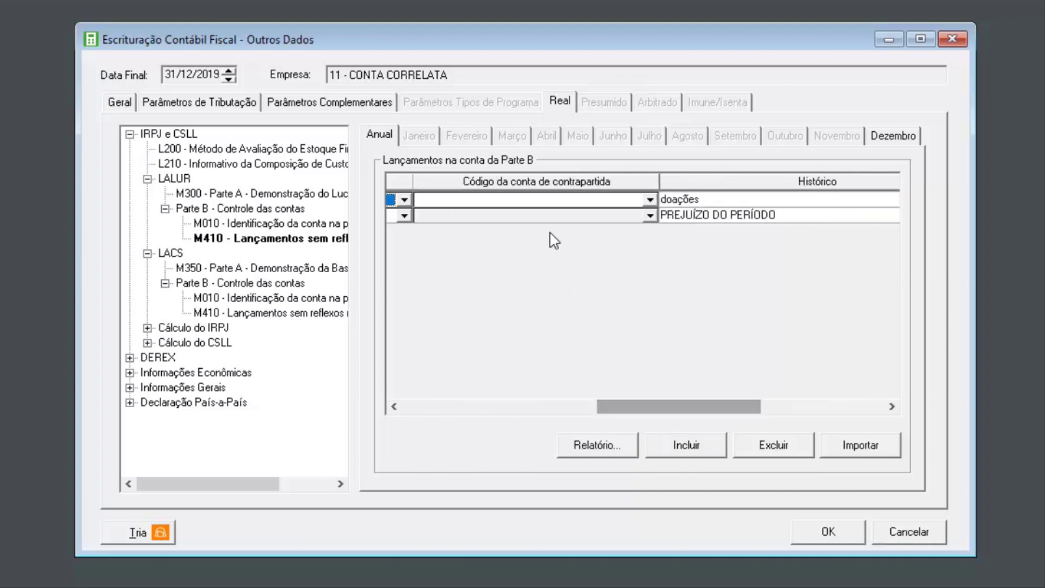
click(588, 200)
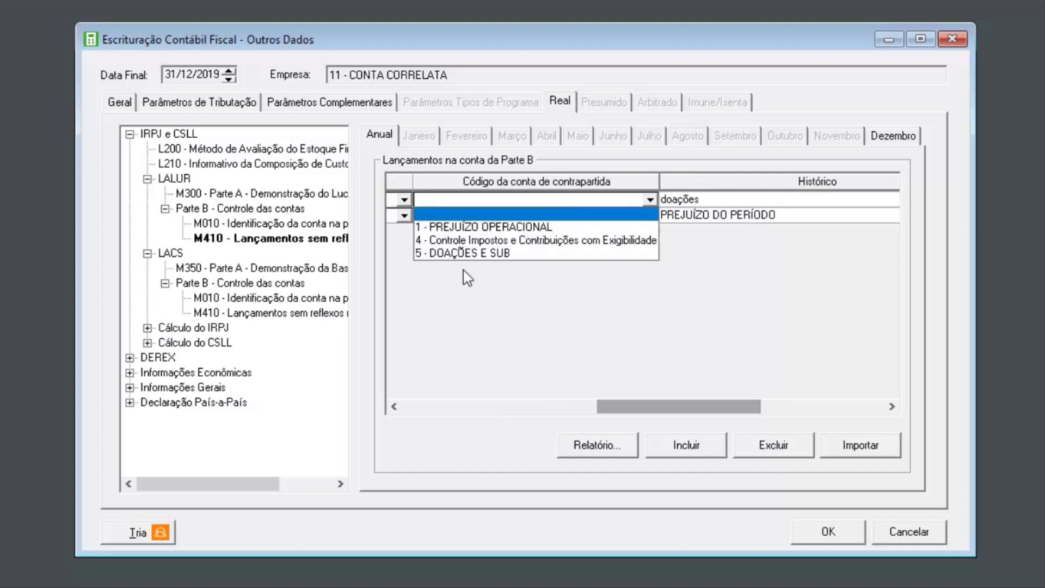
click(635, 322)
drag(687, 405, 425, 407)
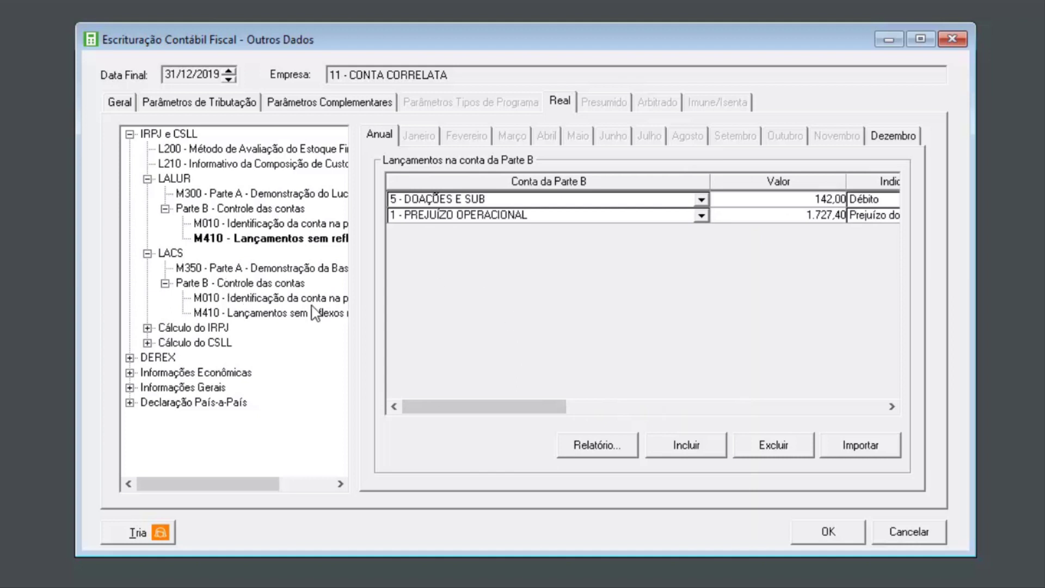
Review the annual M300 Part A entries and expand the Cálculo do IRPJ and Cálculo do CSLL groups
click(240, 197)
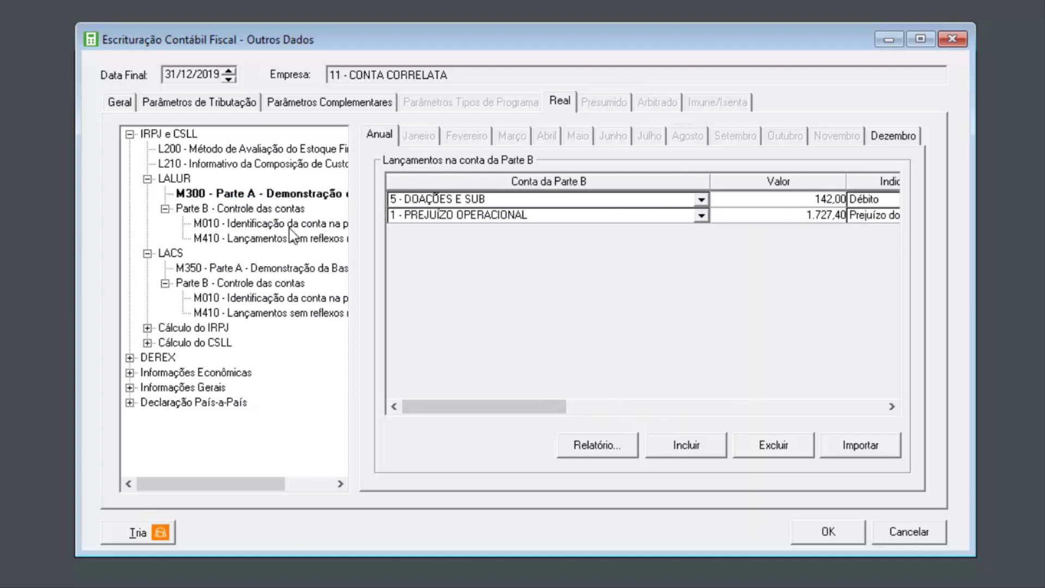
mouse_move(900, 200)
mouse_down()
mouse_move(904, 222)
mouse_move(900, 209)
mouse_up()
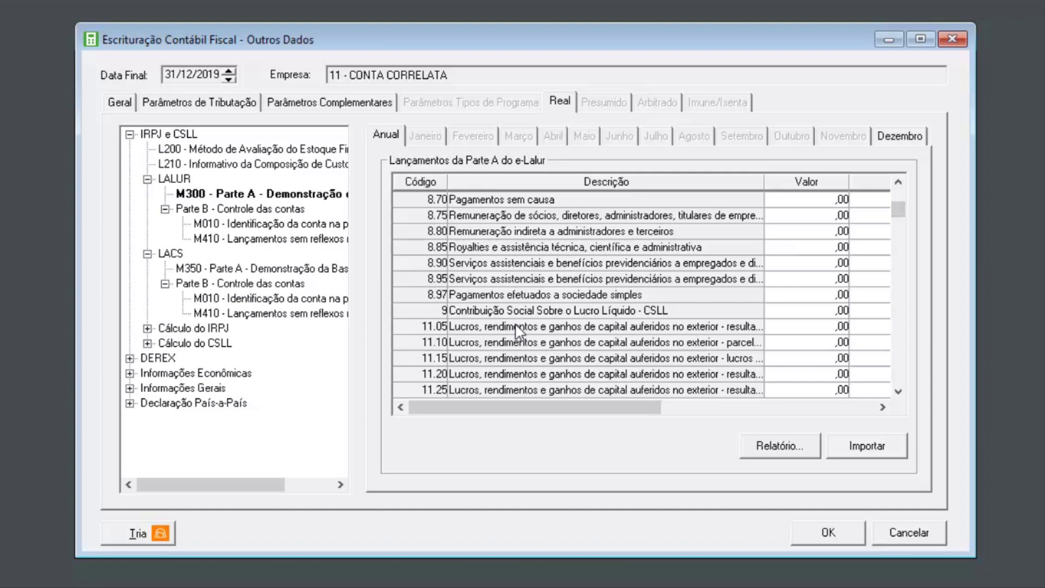
click(147, 329)
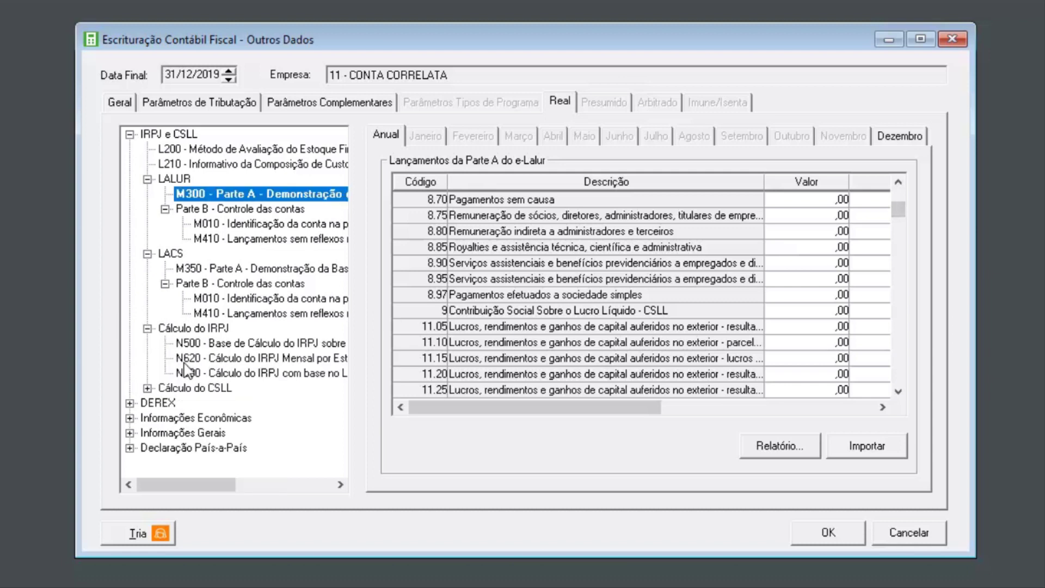
click(147, 388)
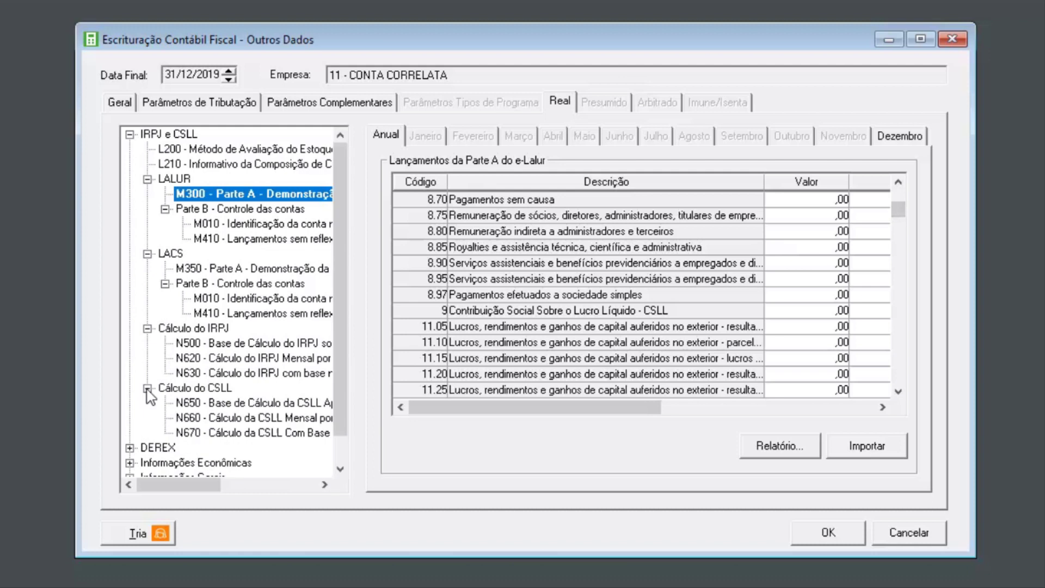
Examine the IRPJ calculation records N500, N620 and N630, including the deduction lines of N630
click(240, 344)
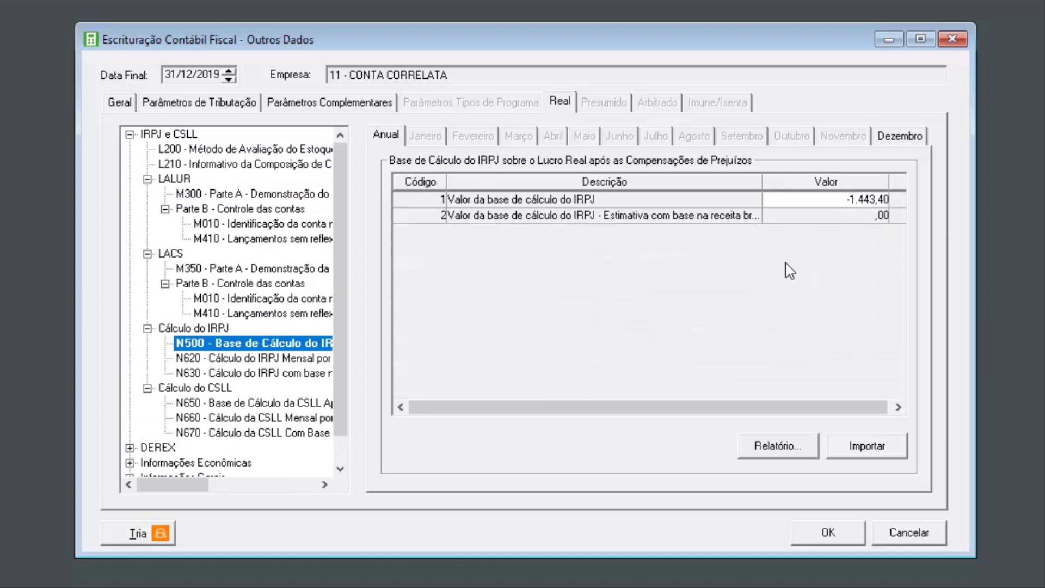
click(221, 358)
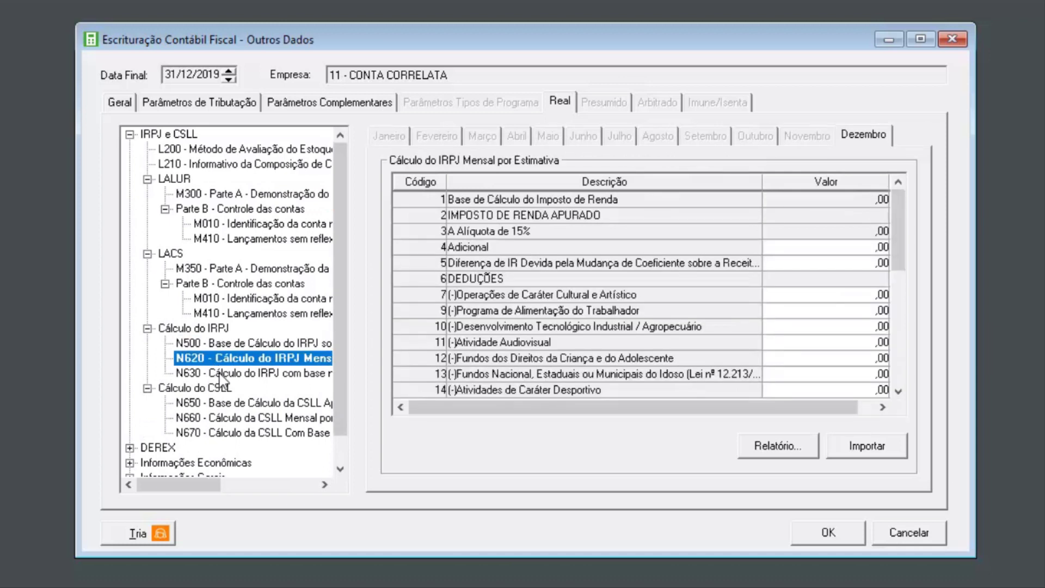
click(221, 373)
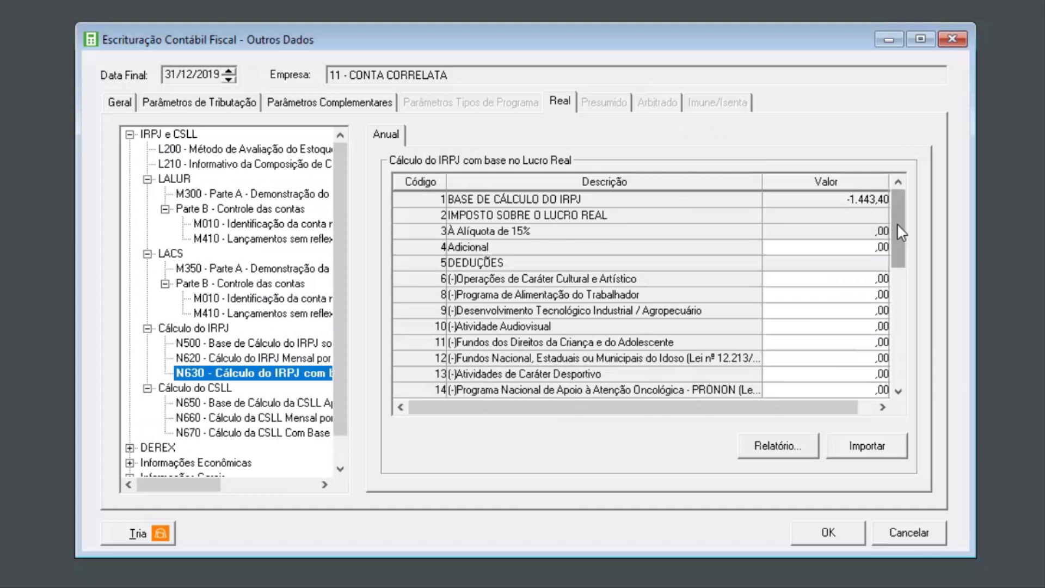
drag(902, 233, 902, 278)
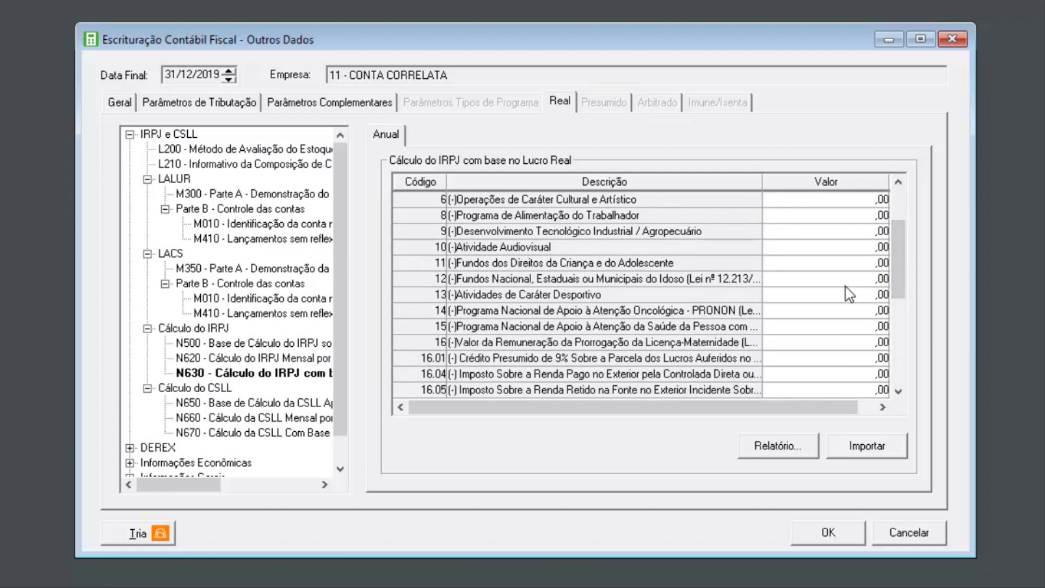
mouse_move(896, 253)
mouse_down()
mouse_move(896, 221)
mouse_move(901, 239)
mouse_up()
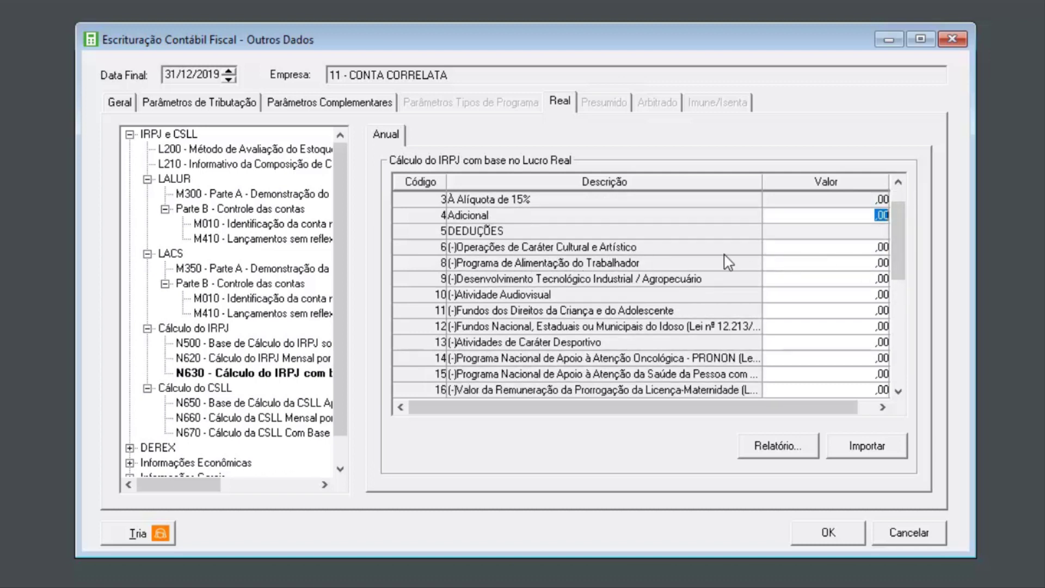
click(824, 249)
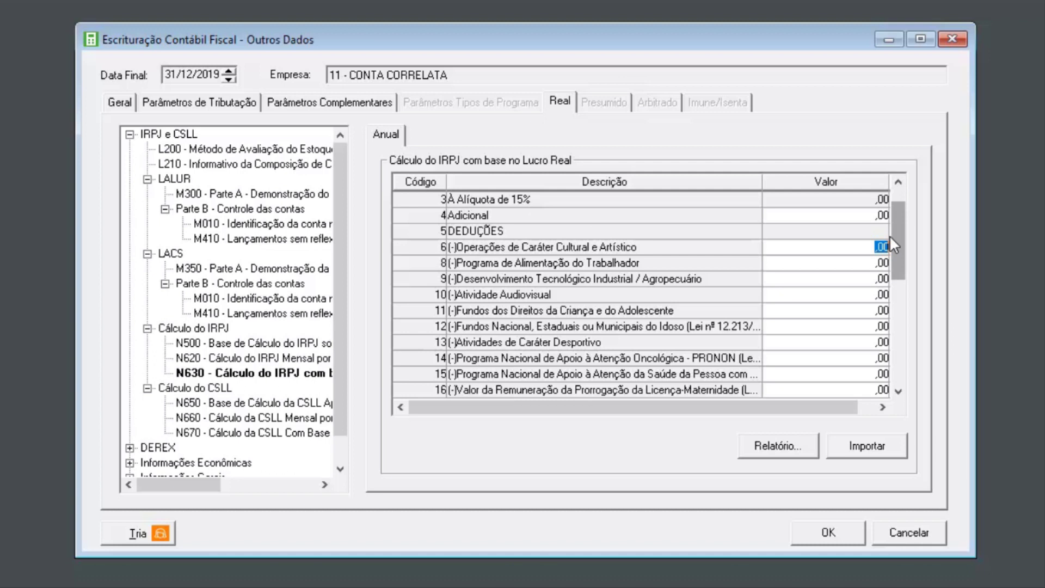
scroll(305, 338, down, 1)
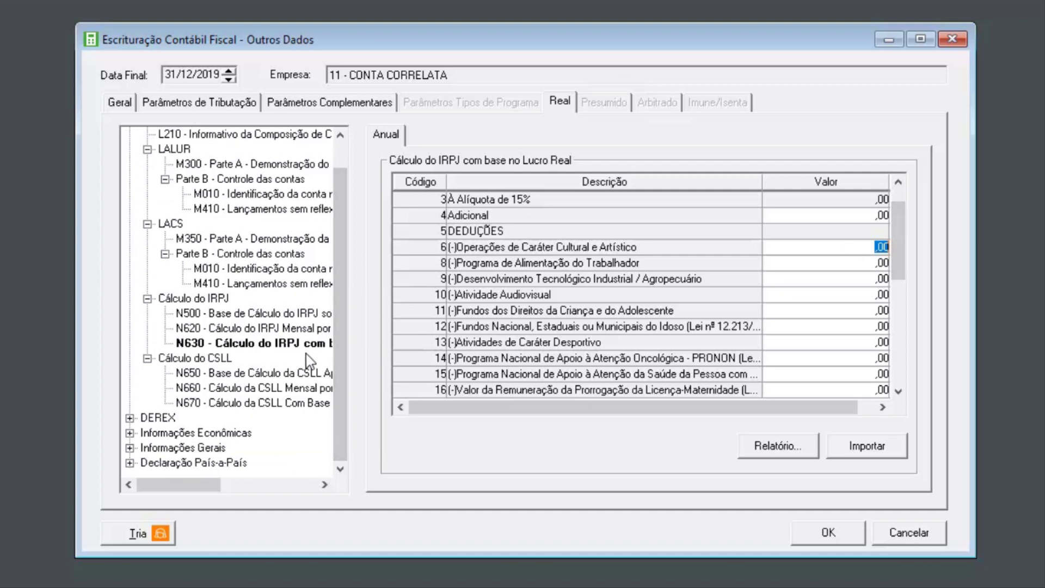
drag(896, 224, 896, 190)
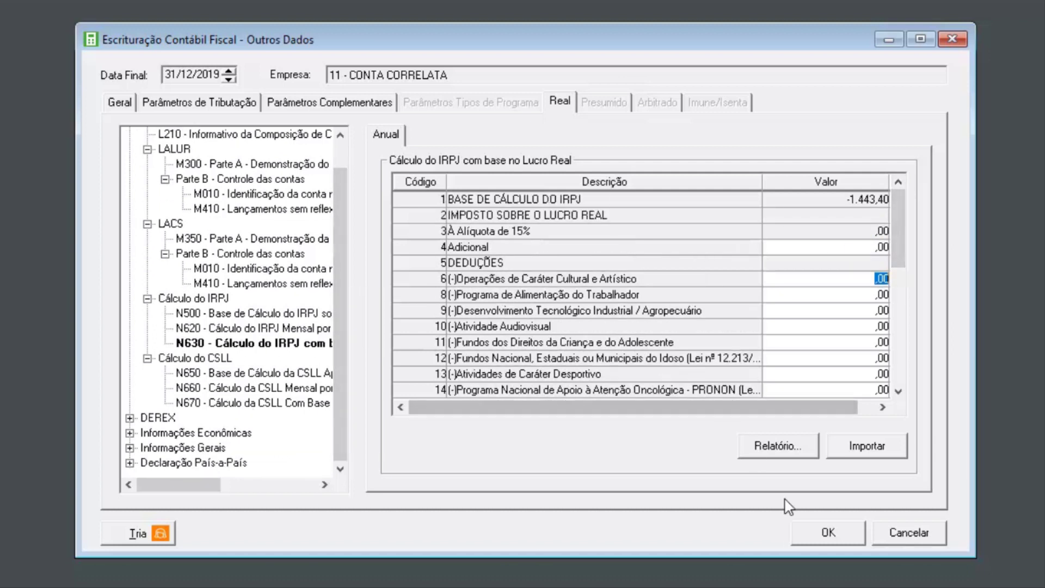